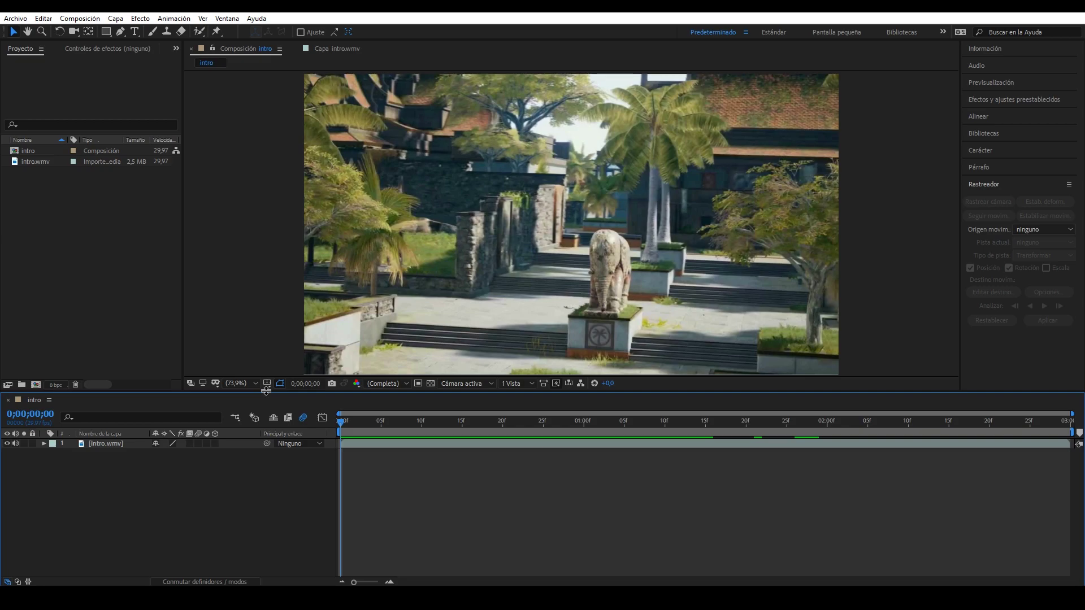
- Close the intro.wmv layer view and play a preview of the footage
click(295, 49)
key(space)
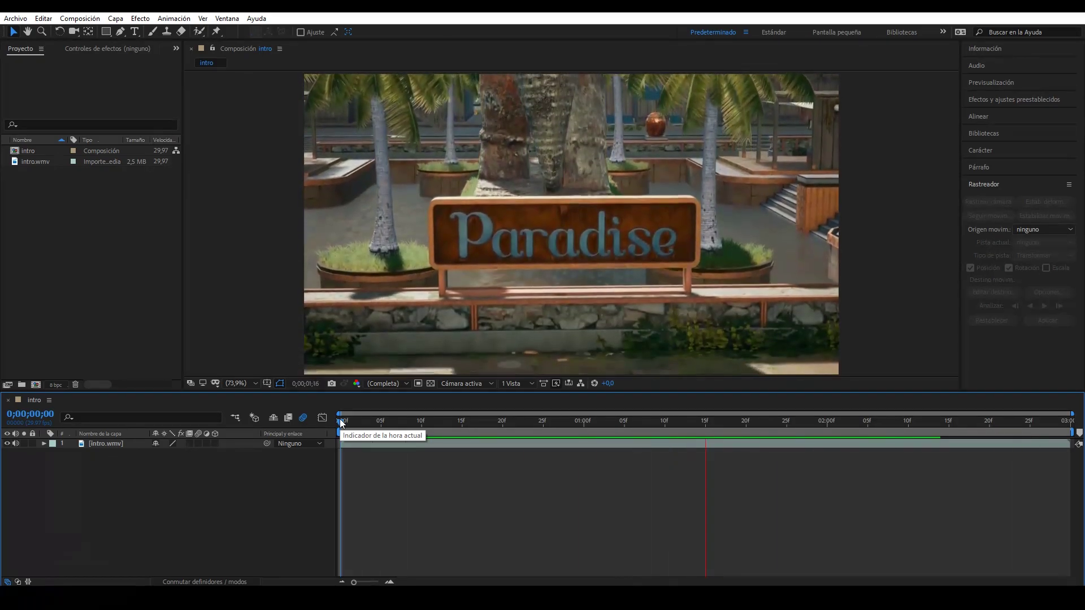
key(space)
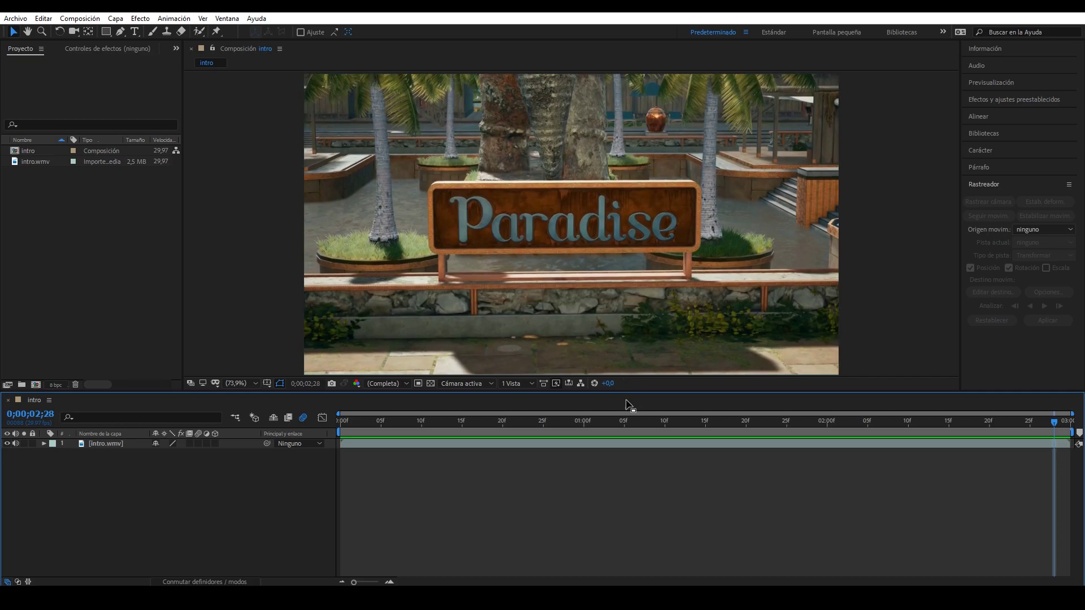
- Find the first palm-tree frame and split the intro.wmv layer there at 0;00;00;03
mouse_move(611, 429)
mouse_down()
mouse_move(445, 426)
mouse_move(417, 445)
mouse_move(642, 430)
mouse_move(559, 452)
mouse_move(676, 482)
mouse_move(607, 488)
mouse_move(503, 467)
mouse_move(337, 471)
mouse_up()
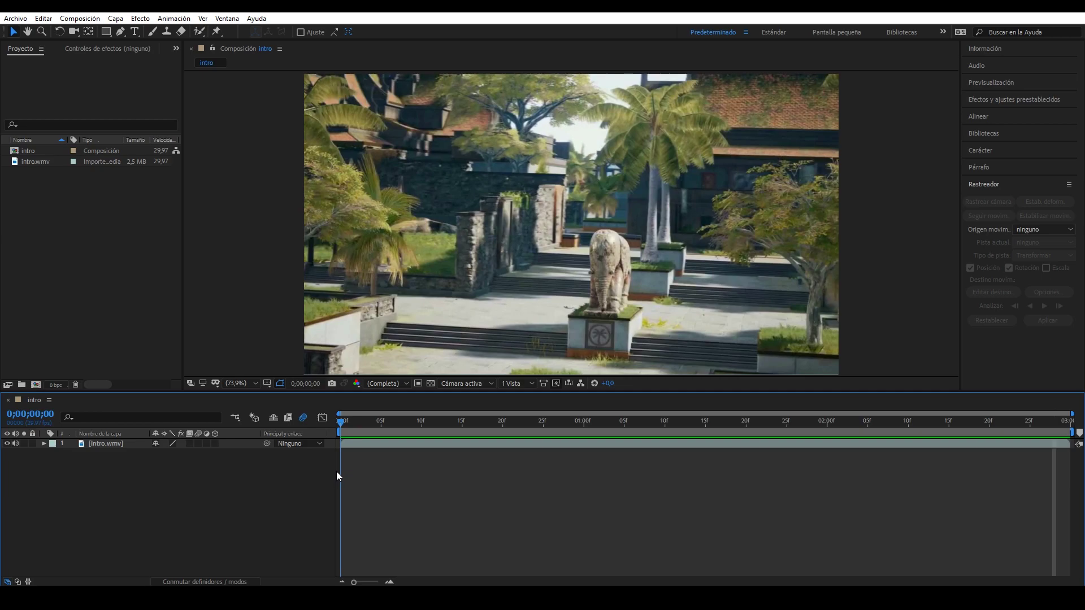
drag(336, 473, 371, 470)
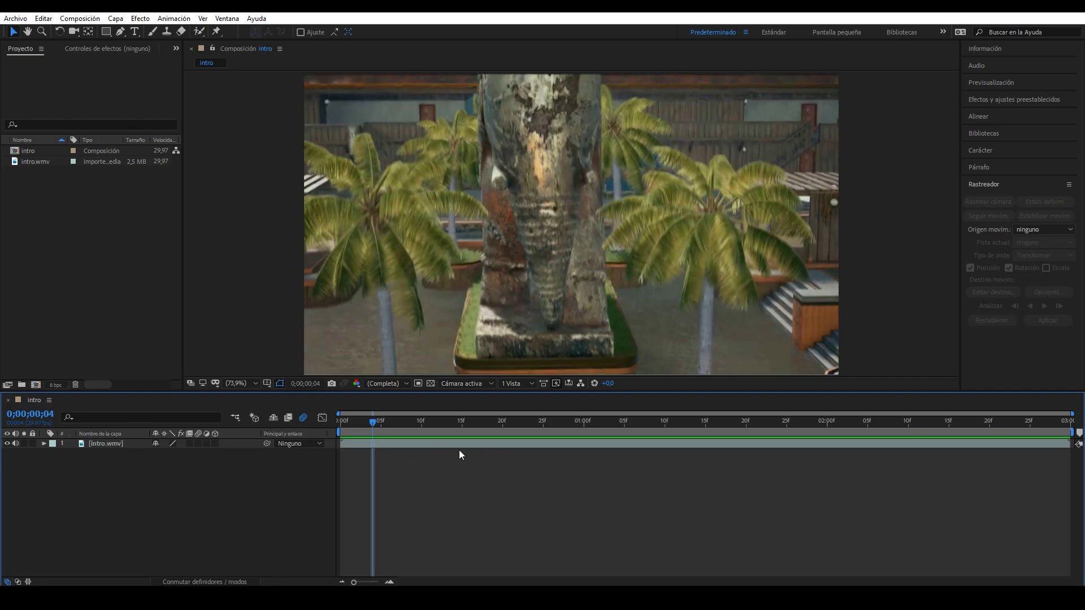
mouse_move(374, 427)
mouse_down()
mouse_move(579, 447)
mouse_move(351, 432)
mouse_up()
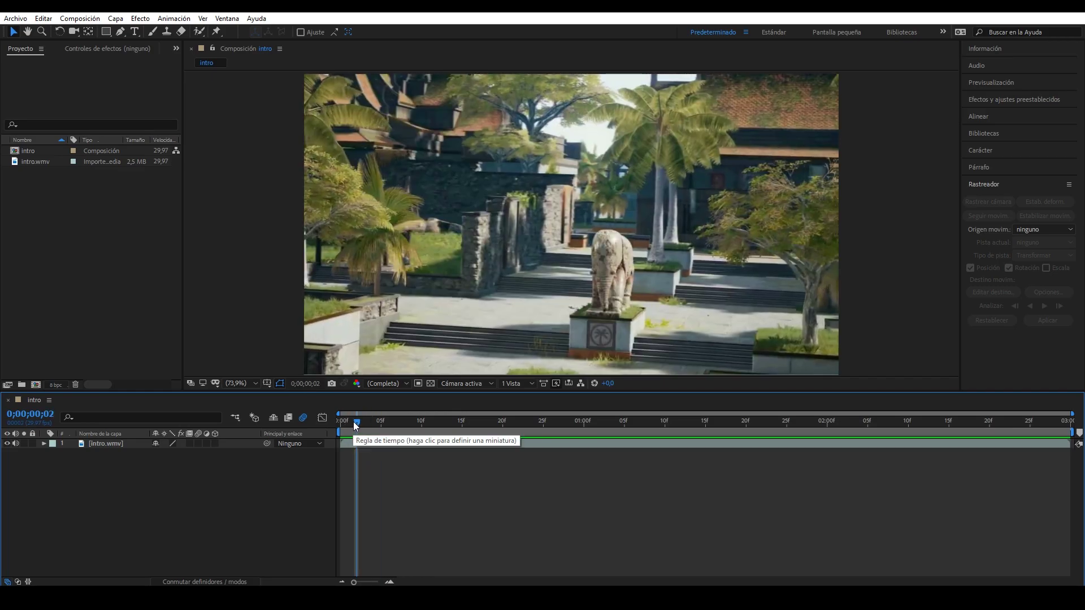
drag(357, 422, 361, 422)
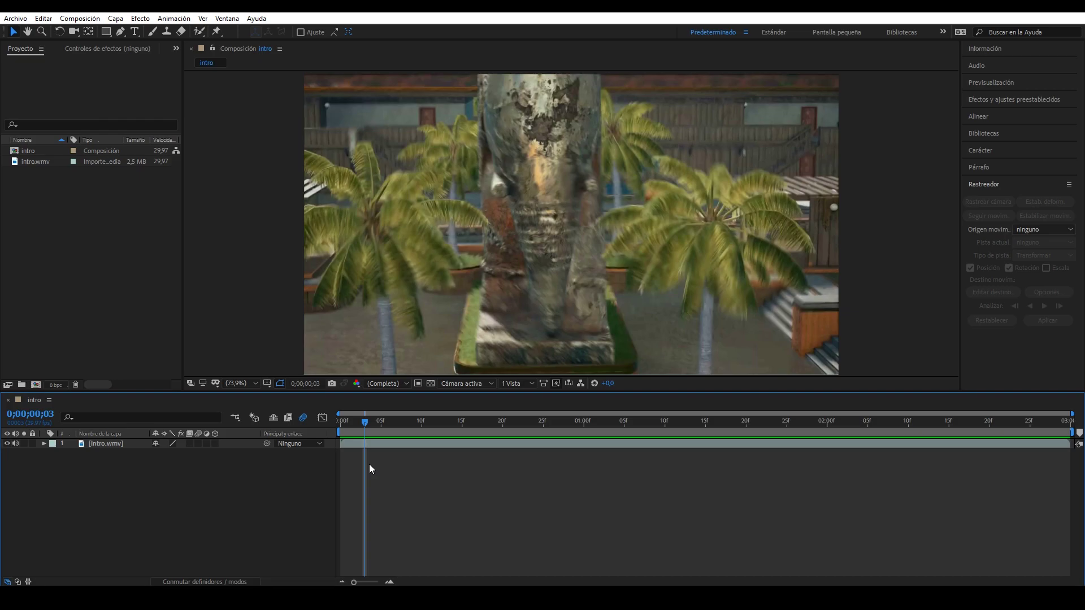
key(ctrl+shift+d)
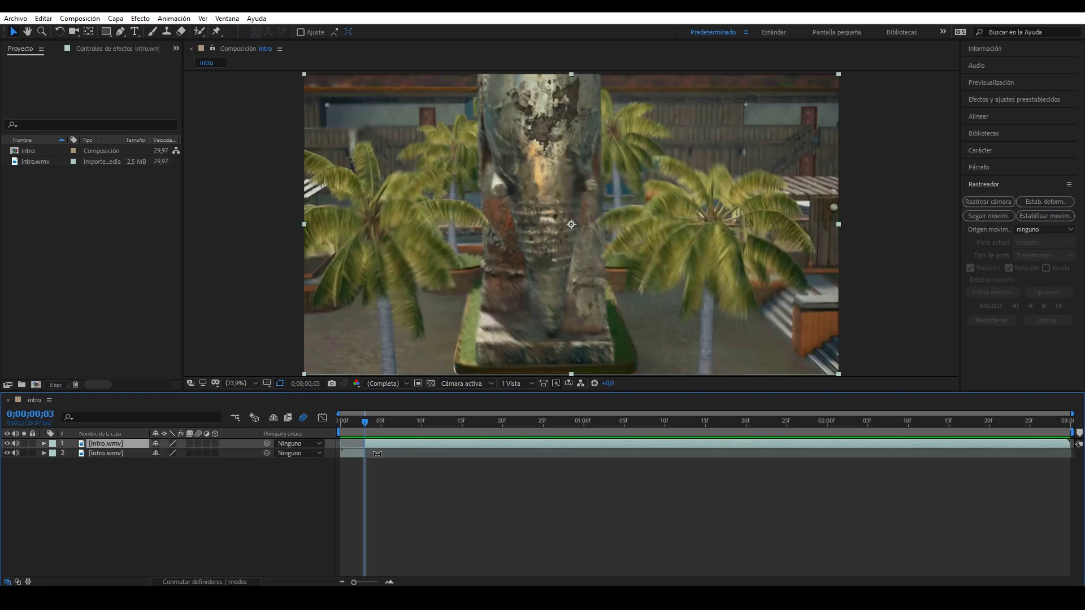
- Delete the opening shot's piece and slide the remaining footage to start at 0
click(7, 453)
click(96, 452)
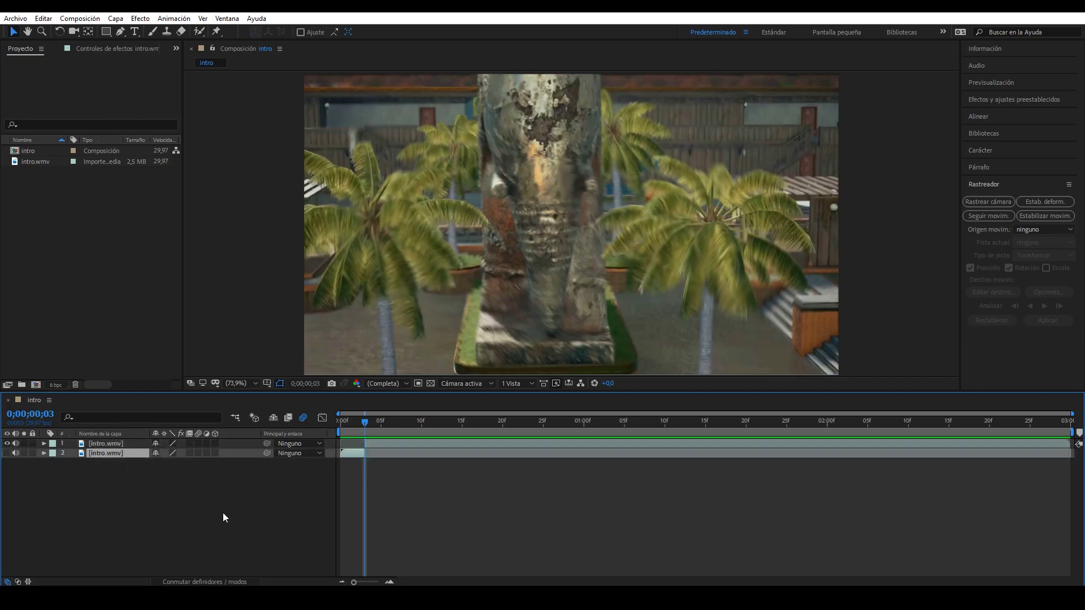
key(Delete)
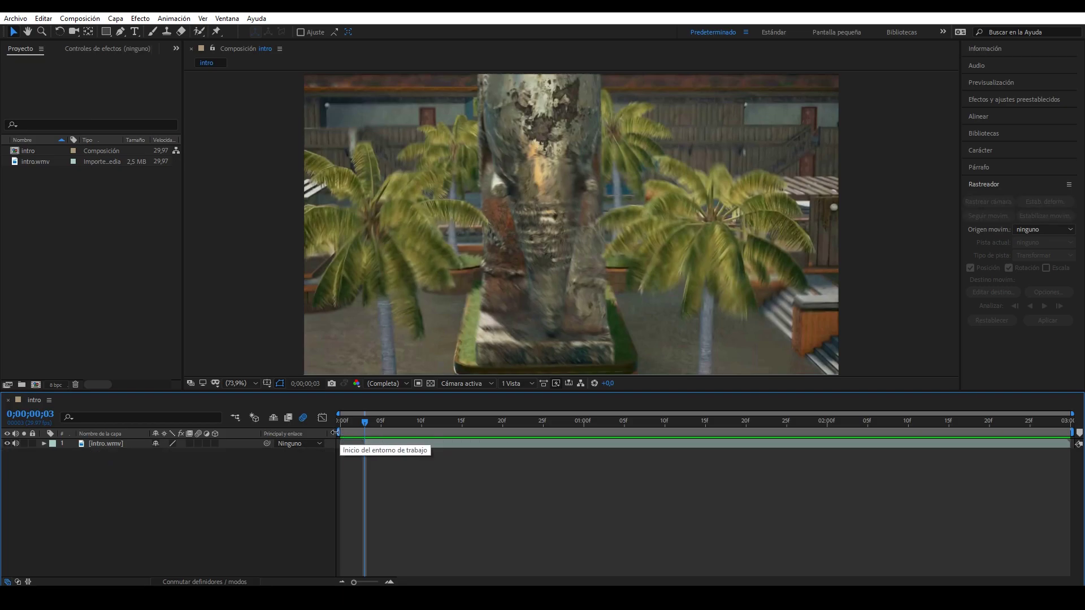
mouse_move(381, 443)
mouse_down()
mouse_move(356, 442)
mouse_move(330, 423)
mouse_move(1045, 424)
mouse_up()
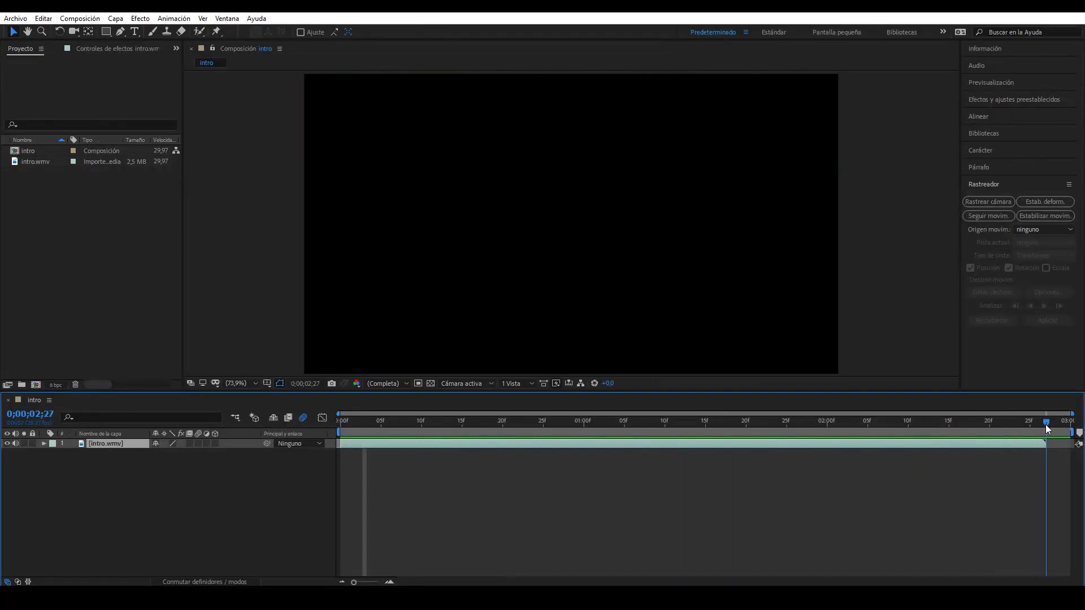
drag(1045, 424, 1047, 435)
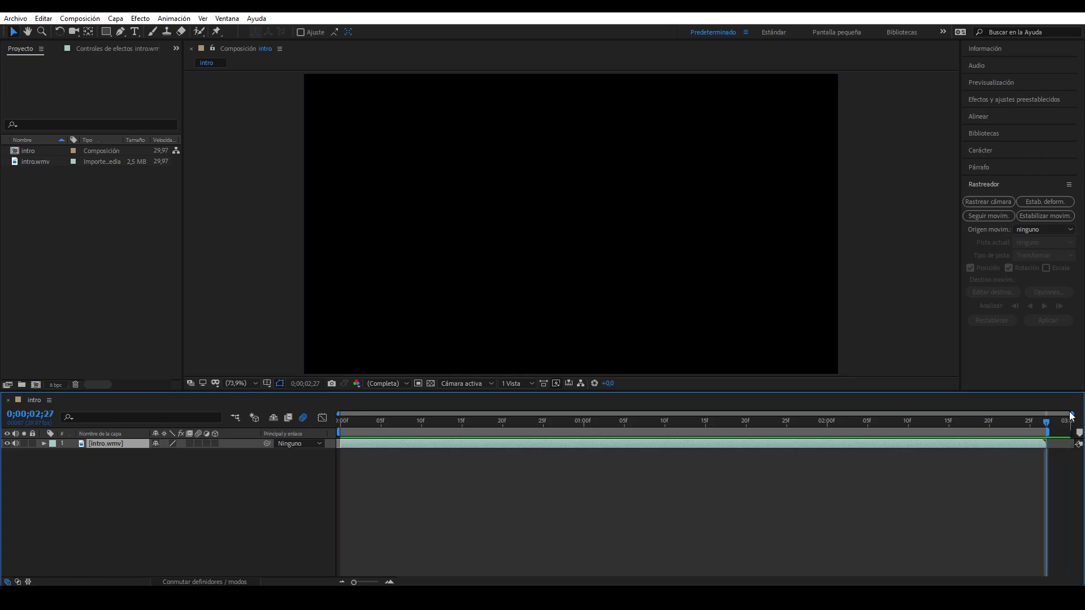
- Preview the trimmed shot, check the sign, and duplicate the intro.wmv layer
drag(1070, 416, 1058, 414)
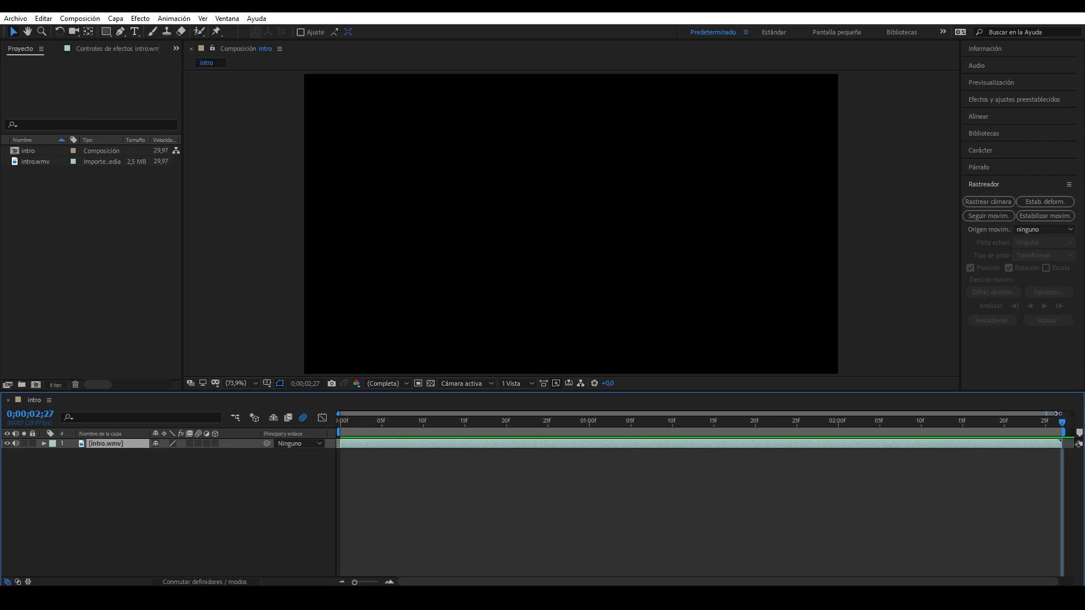
key(space)
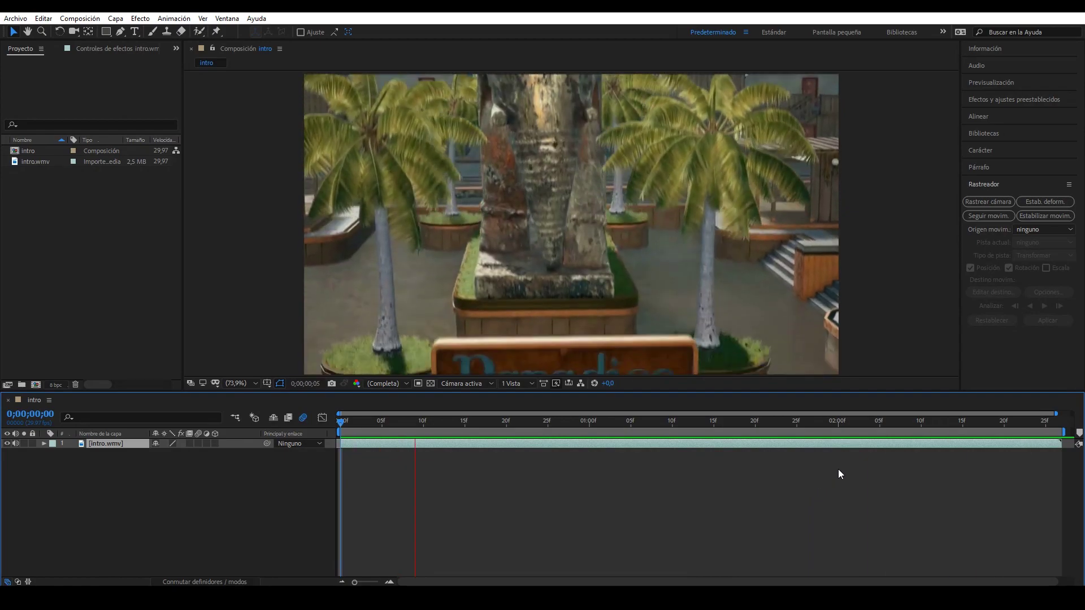
key(space)
drag(1055, 413, 1071, 414)
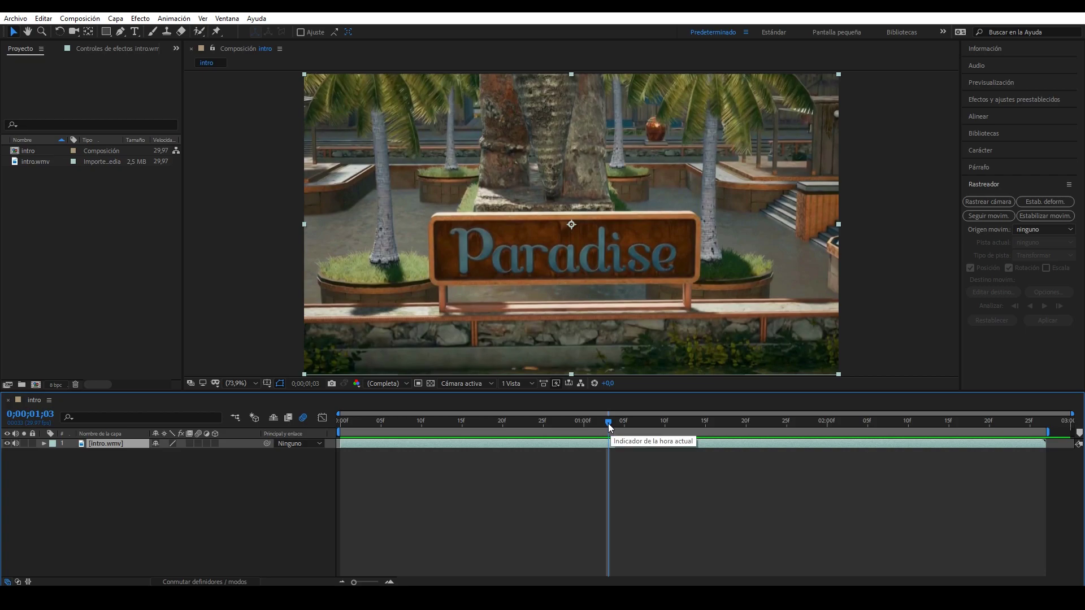
mouse_move(608, 423)
mouse_down()
mouse_move(405, 456)
mouse_move(964, 445)
mouse_move(1043, 431)
mouse_up()
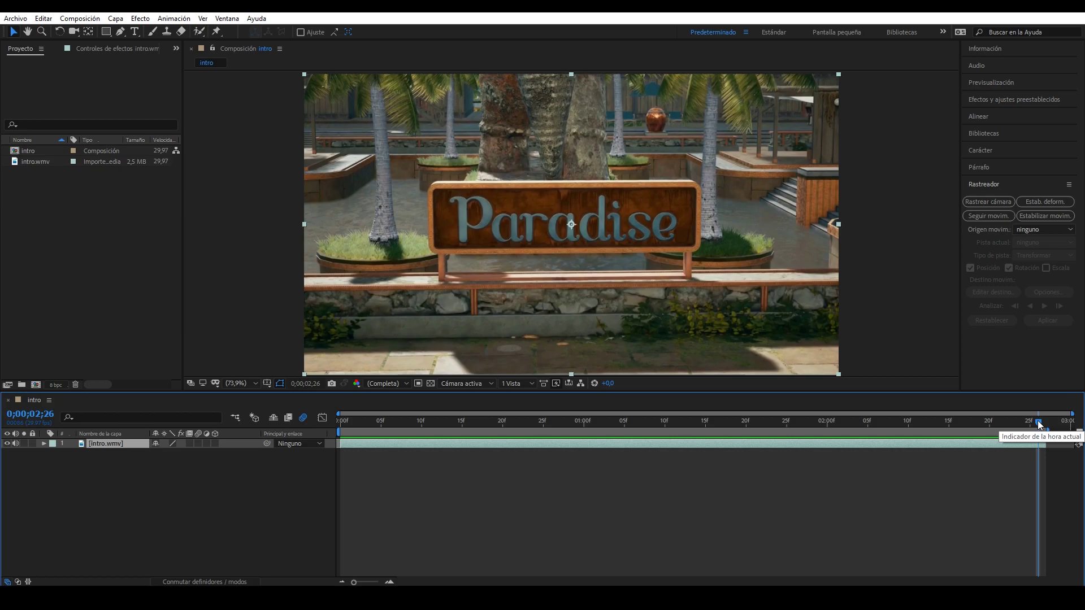
key(ctrl+d)
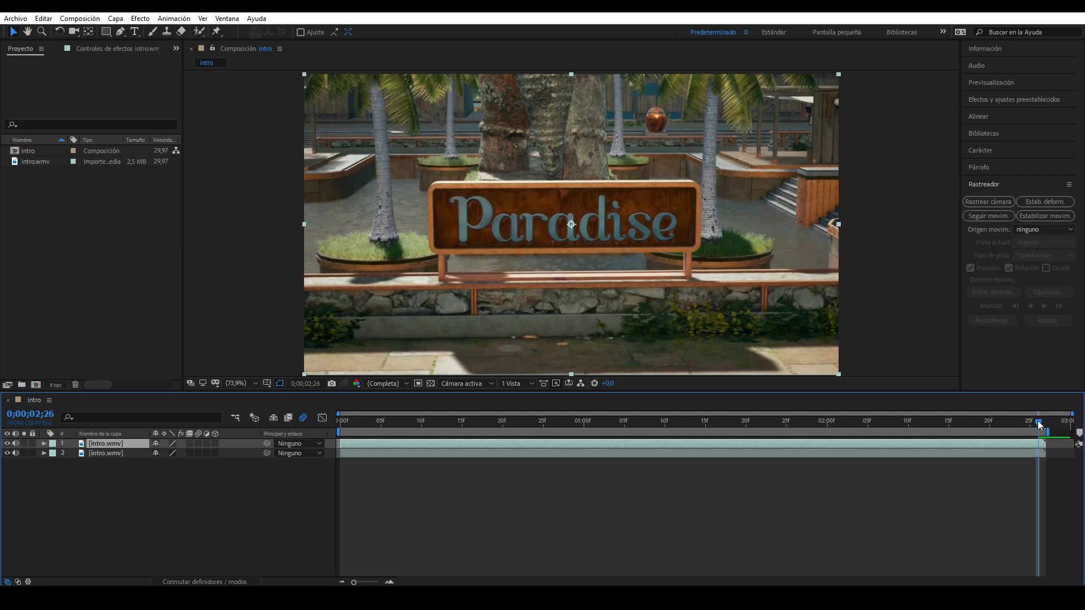
right_click(1039, 448)
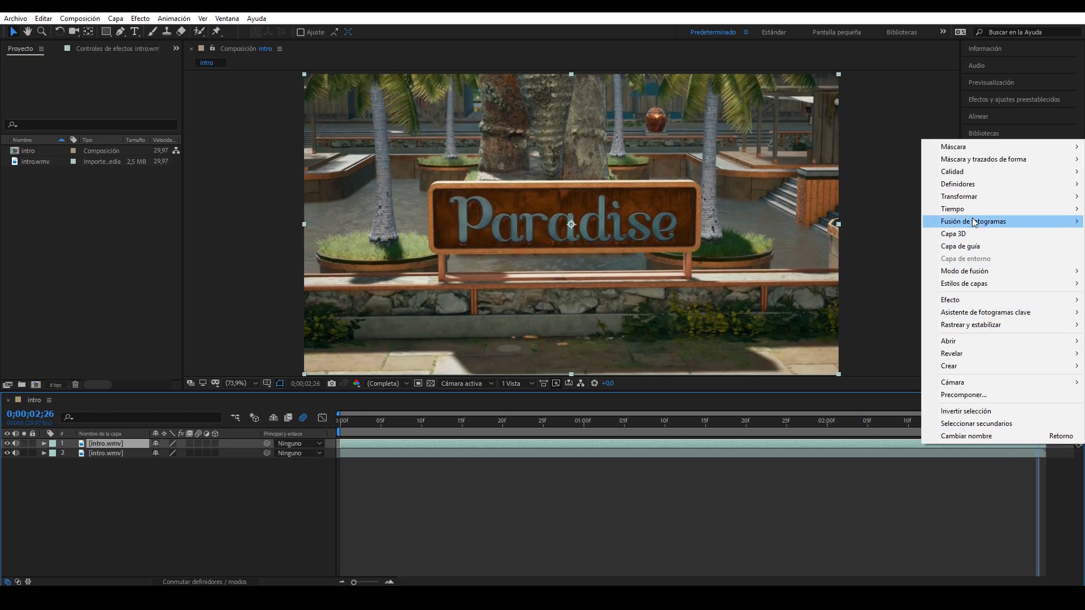
- Apply Tiempo > Congelar fotograma to the top intro.wmv layer, holding frame 0;00;02;29
mouse_move(972, 212)
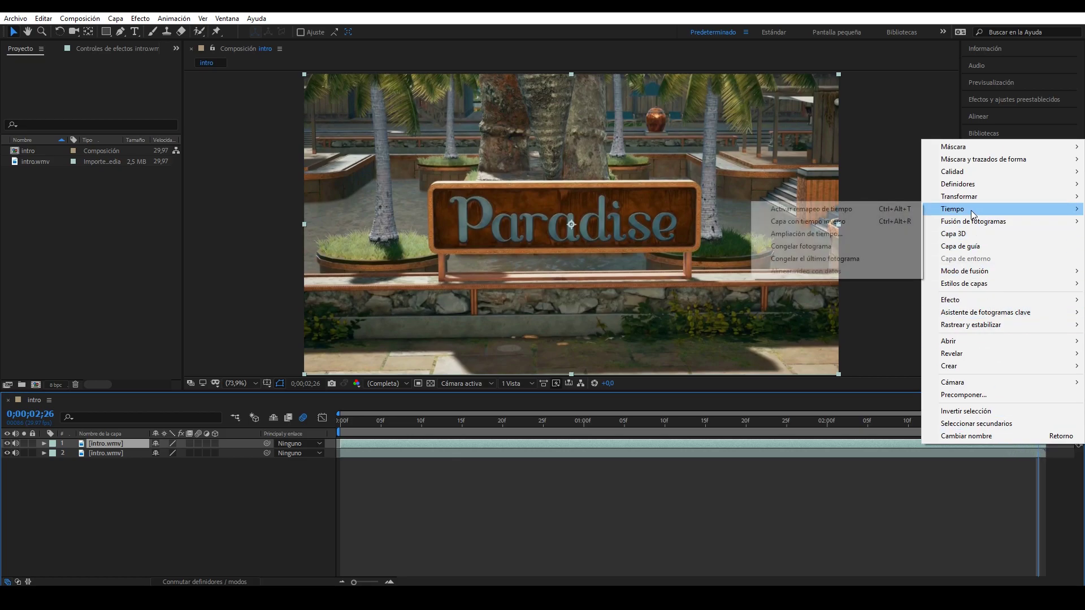
click(794, 248)
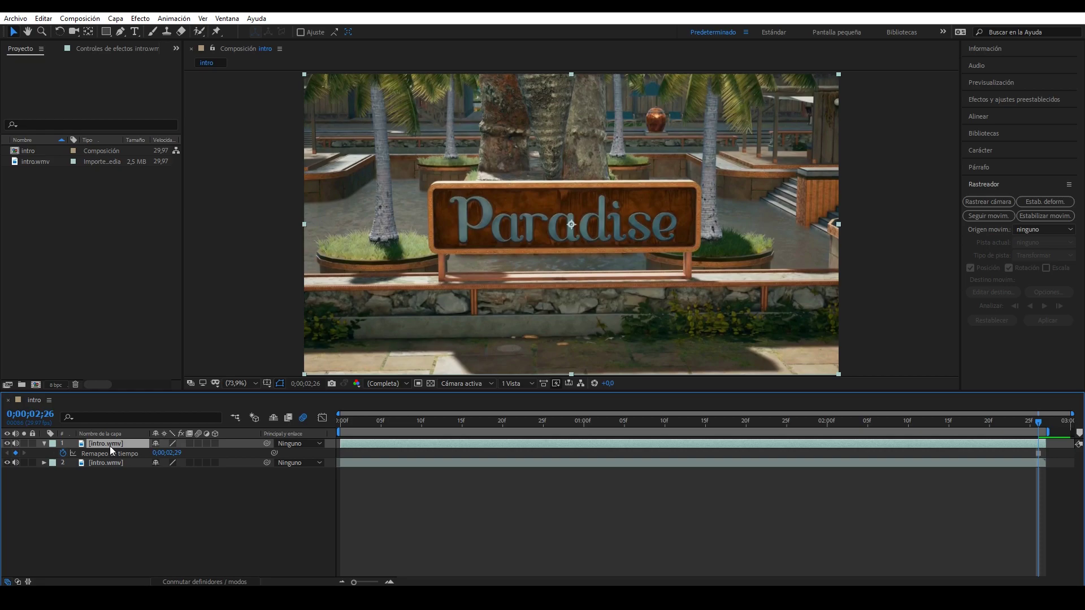
- In the top layer's Layer panel, clone-stamp wood texture over the Paradise lettering
double_click(109, 444)
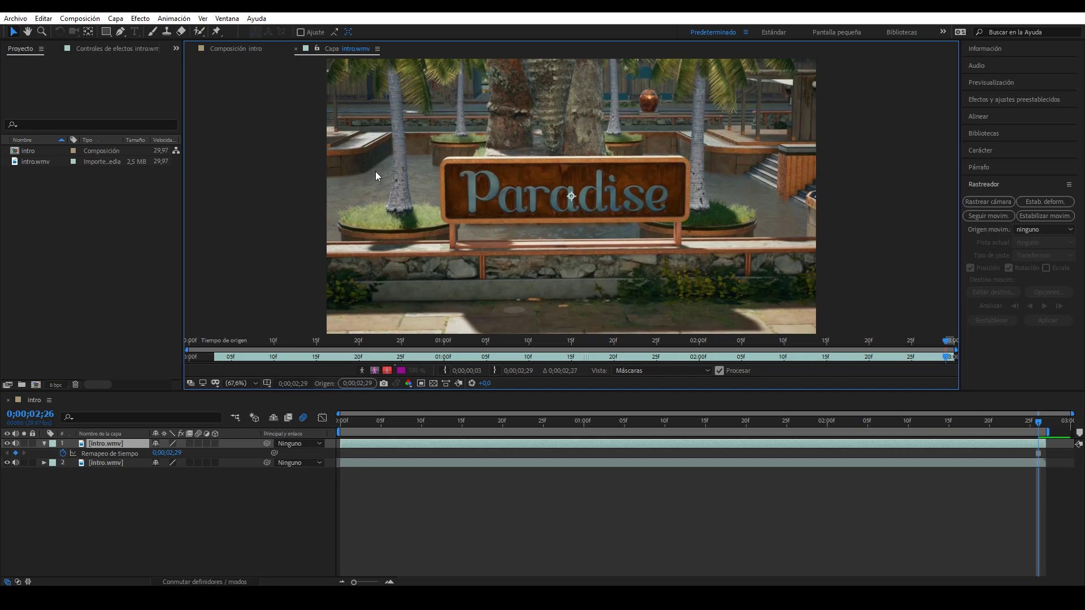
click(167, 33)
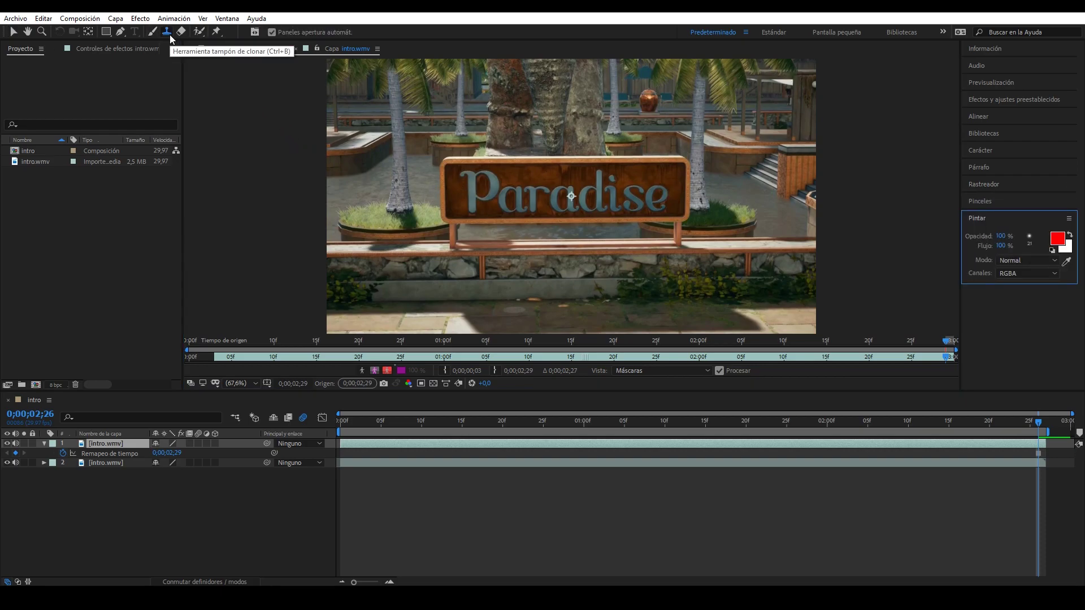
scroll(594, 186, down, 3)
scroll(594, 186, up, 5)
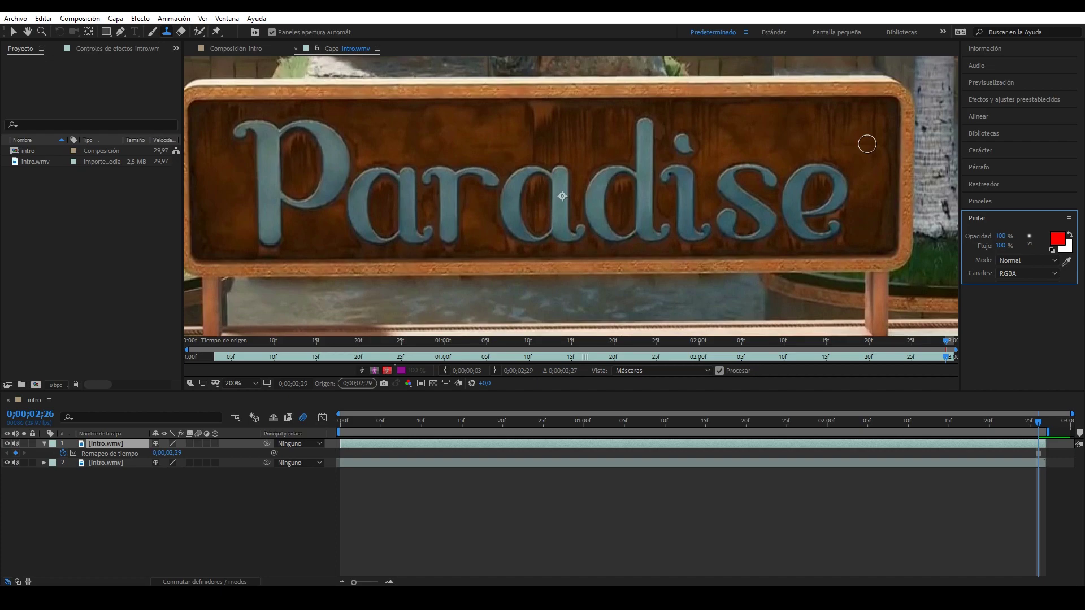
mouse_move(787, 165)
mouse_down()
mouse_move(721, 214)
mouse_move(620, 131)
mouse_move(435, 165)
mouse_move(447, 196)
mouse_move(232, 129)
mouse_move(319, 177)
mouse_move(273, 137)
mouse_move(315, 167)
mouse_move(351, 148)
mouse_move(450, 175)
mouse_move(441, 172)
mouse_up()
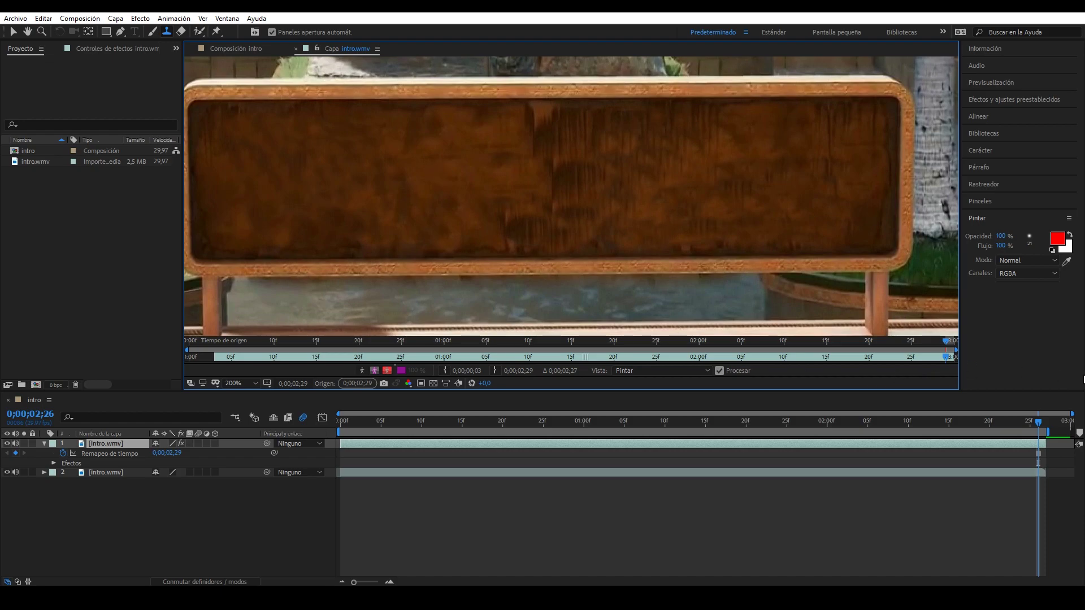
drag(1035, 421, 1038, 427)
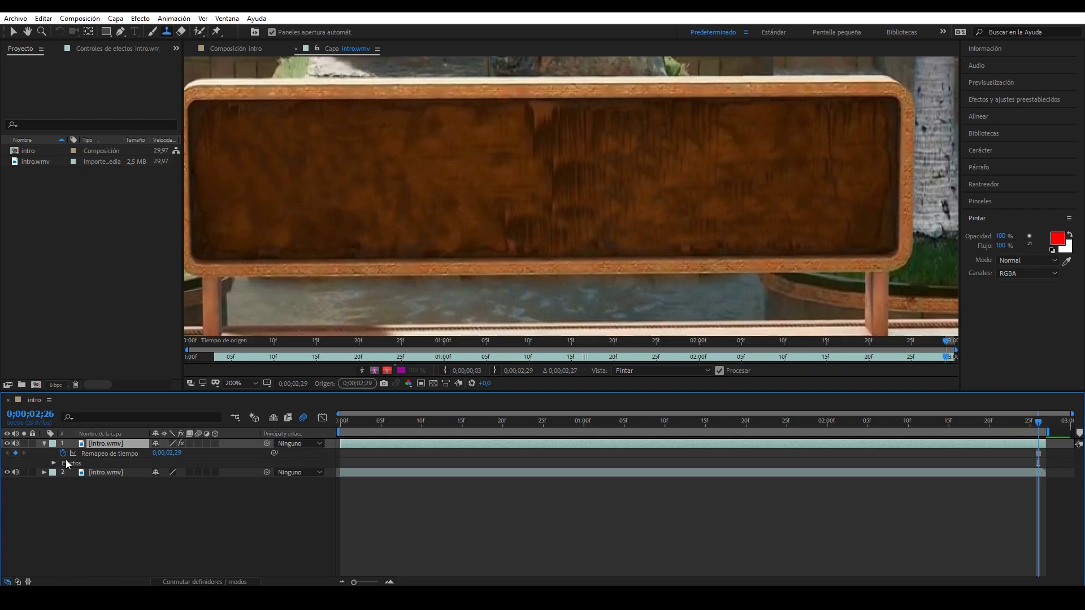
click(55, 464)
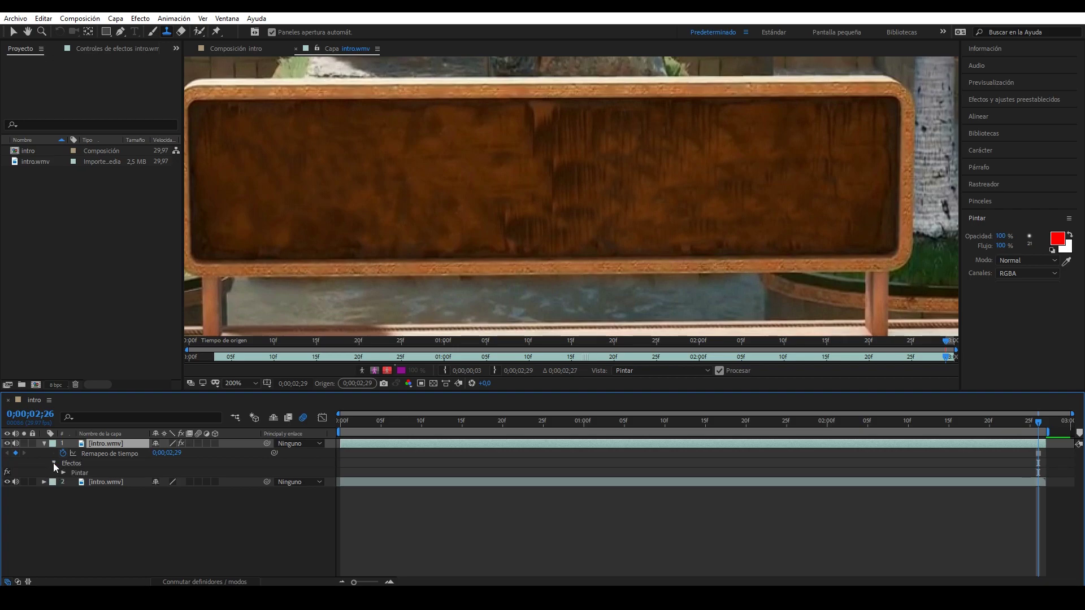
- Extend all twelve clone strokes, Clonar 59 through Clonar 1, across the whole layer, then return to the intro composition
click(64, 474)
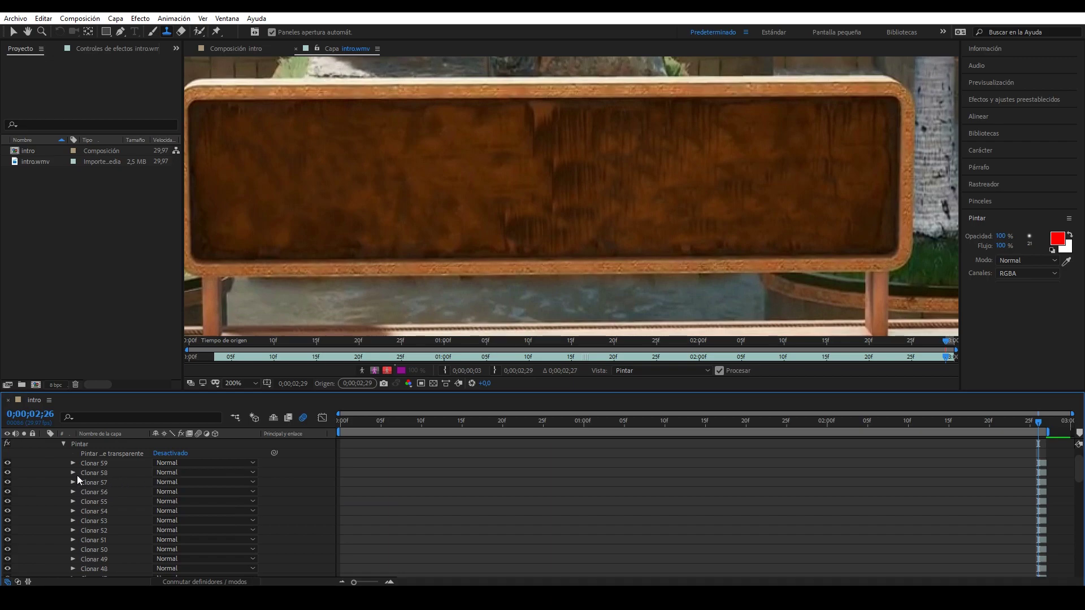
click(1046, 422)
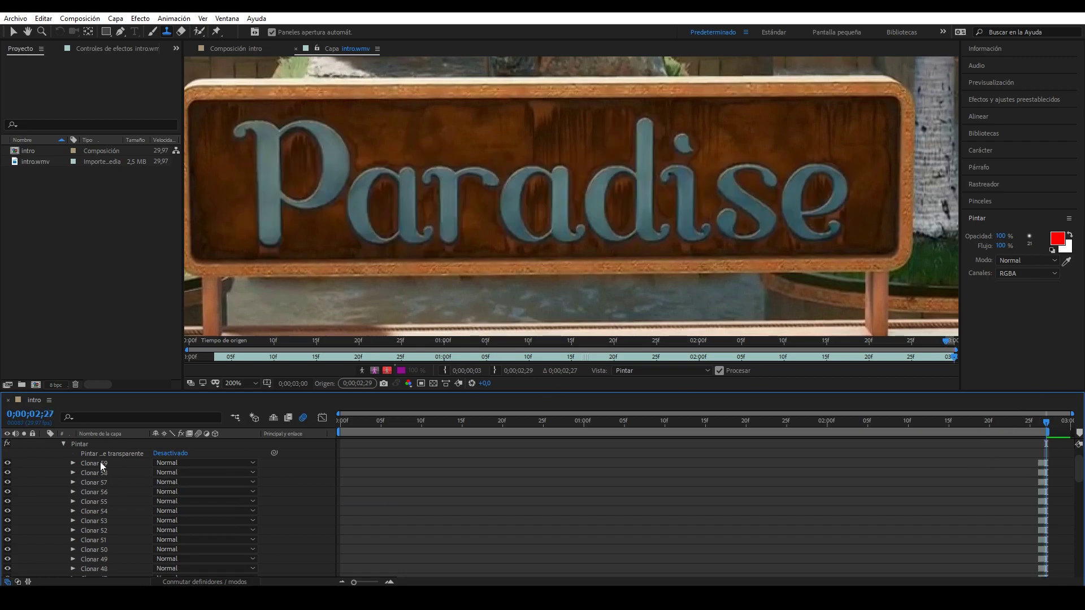
click(100, 462)
mouse_move(1080, 474)
mouse_down()
mouse_move(1064, 521)
mouse_move(1074, 575)
mouse_up()
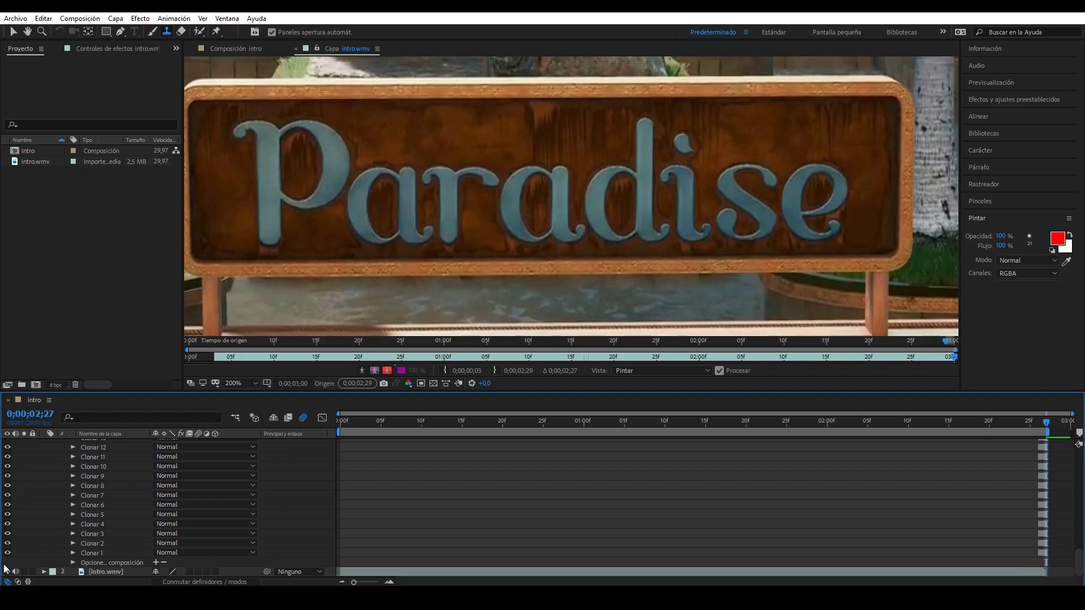
shift+click(92, 553)
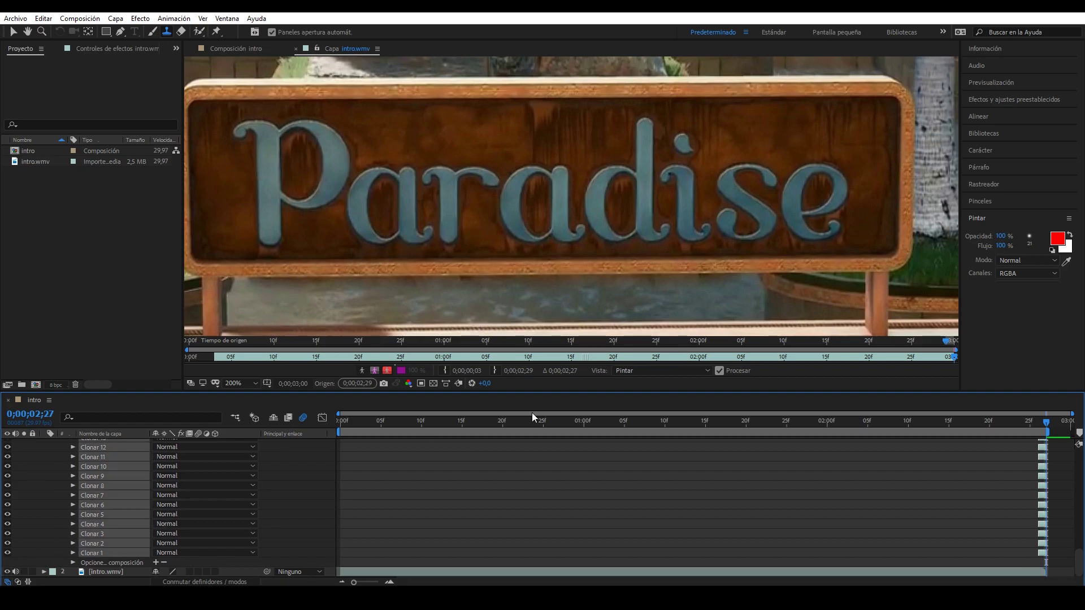
drag(1046, 448, 1046, 455)
drag(1035, 447, 295, 493)
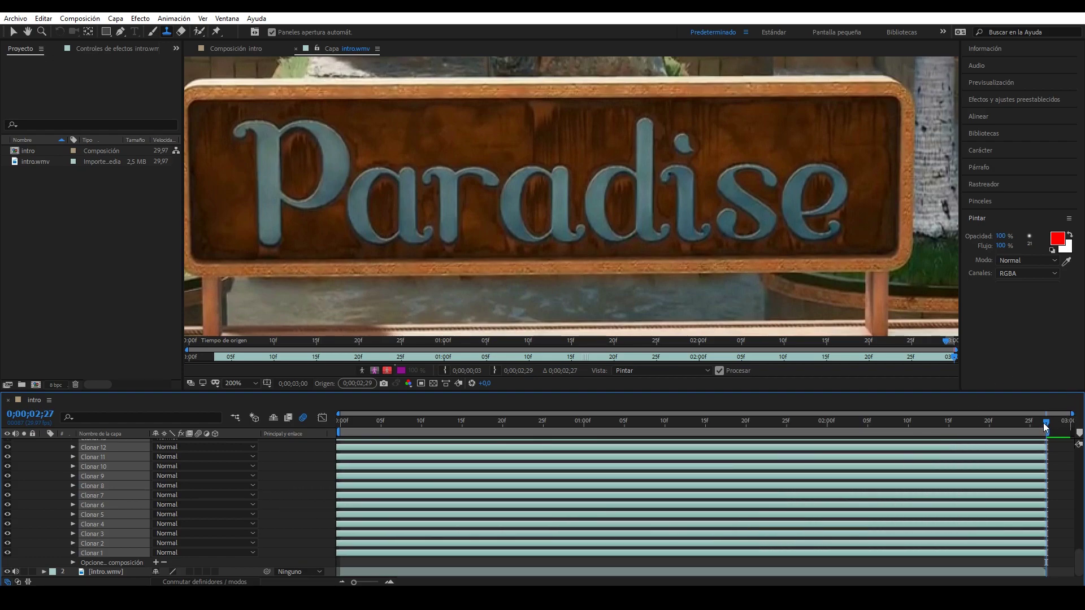
drag(1043, 422, 1032, 425)
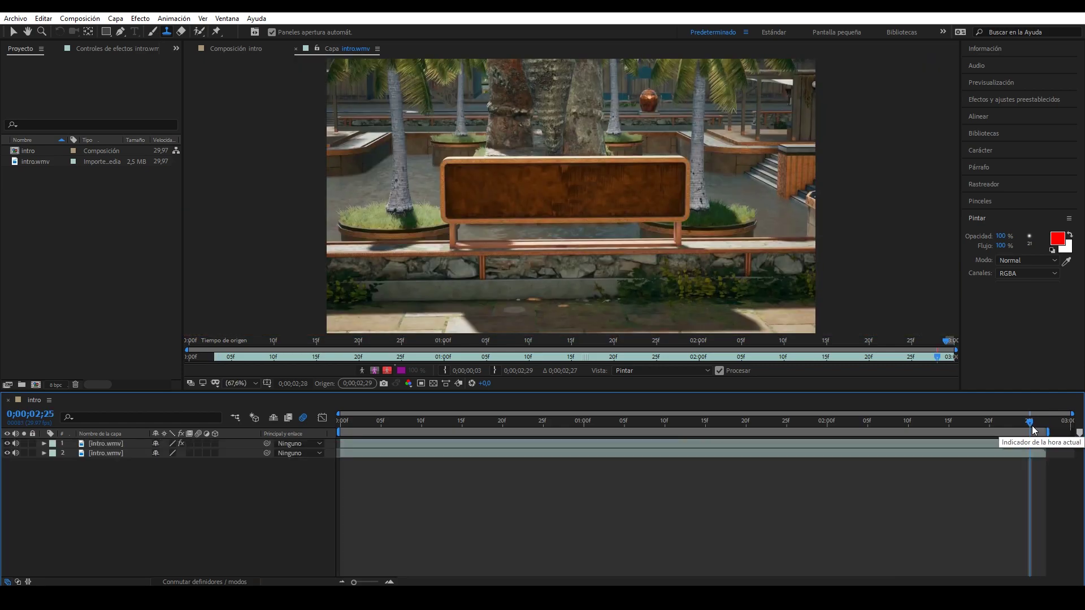
click(244, 48)
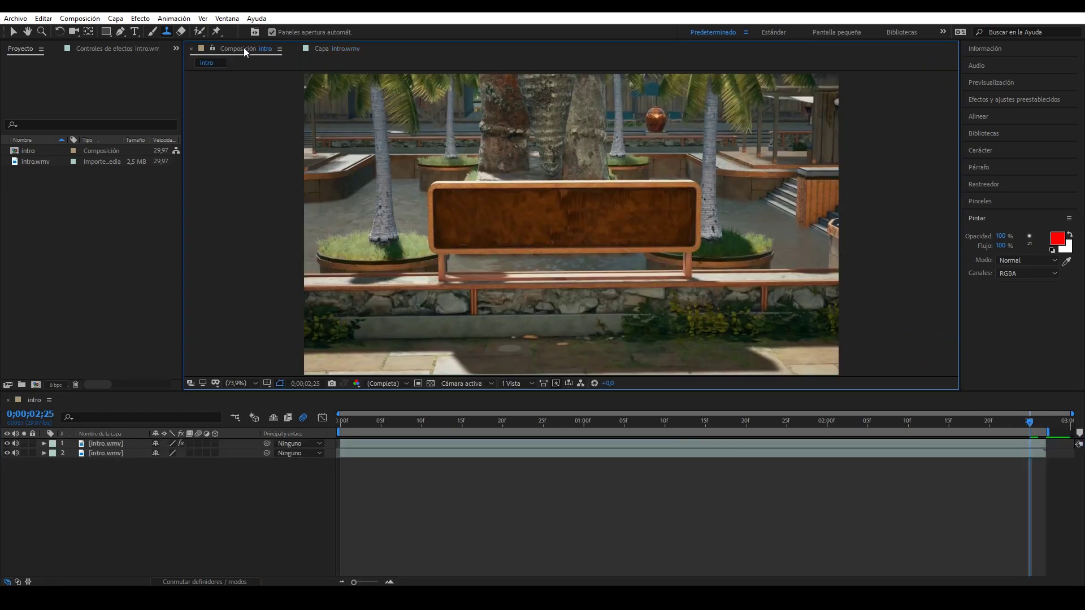
mouse_move(1029, 419)
mouse_down()
mouse_move(934, 419)
mouse_move(1052, 446)
mouse_up()
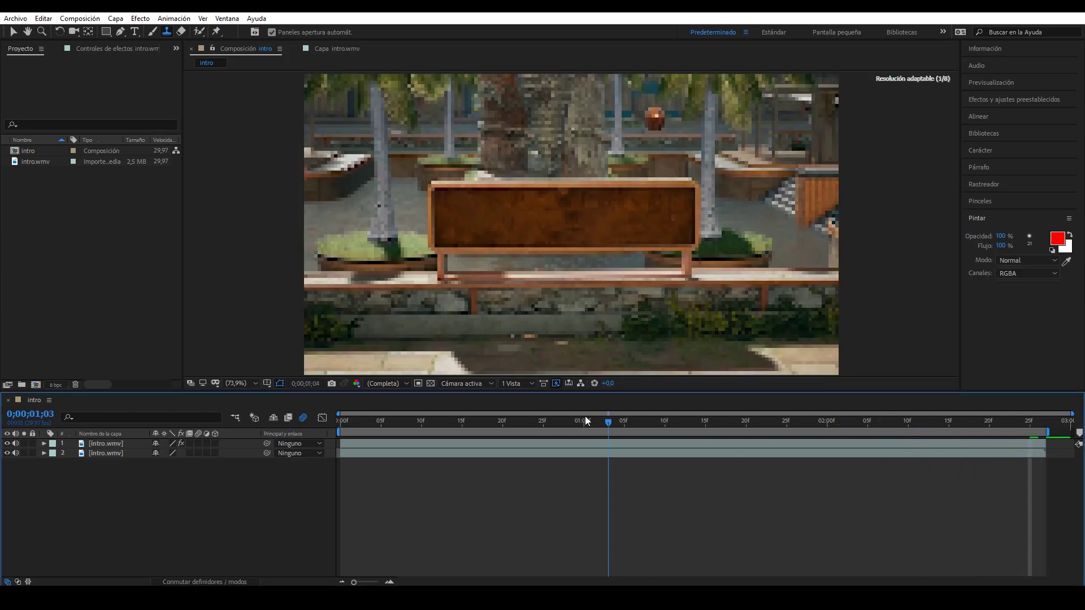
drag(364, 421, 389, 422)
click(7, 444)
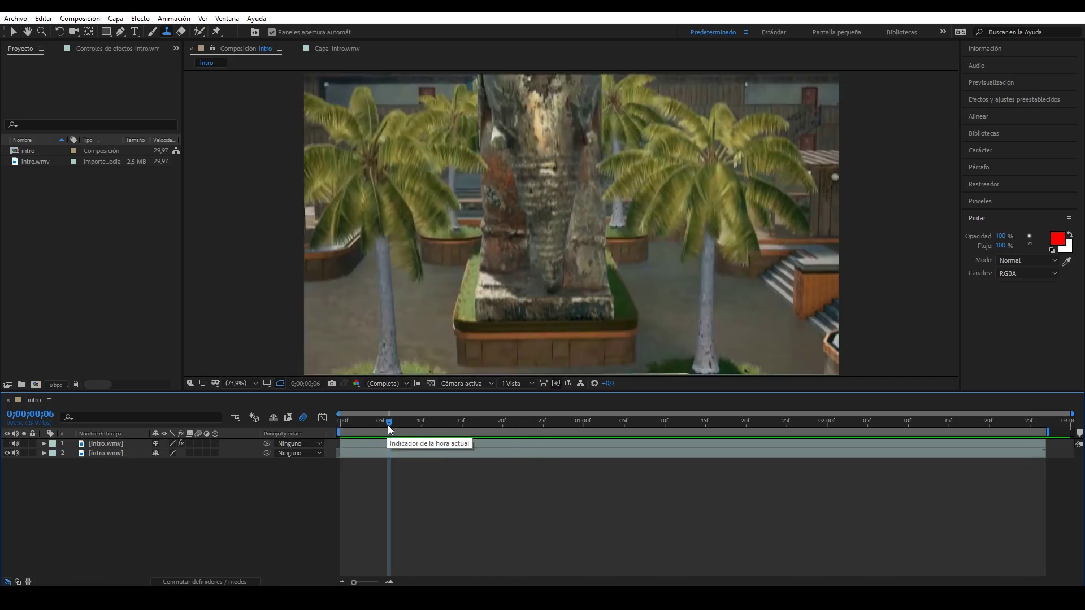
key(space)
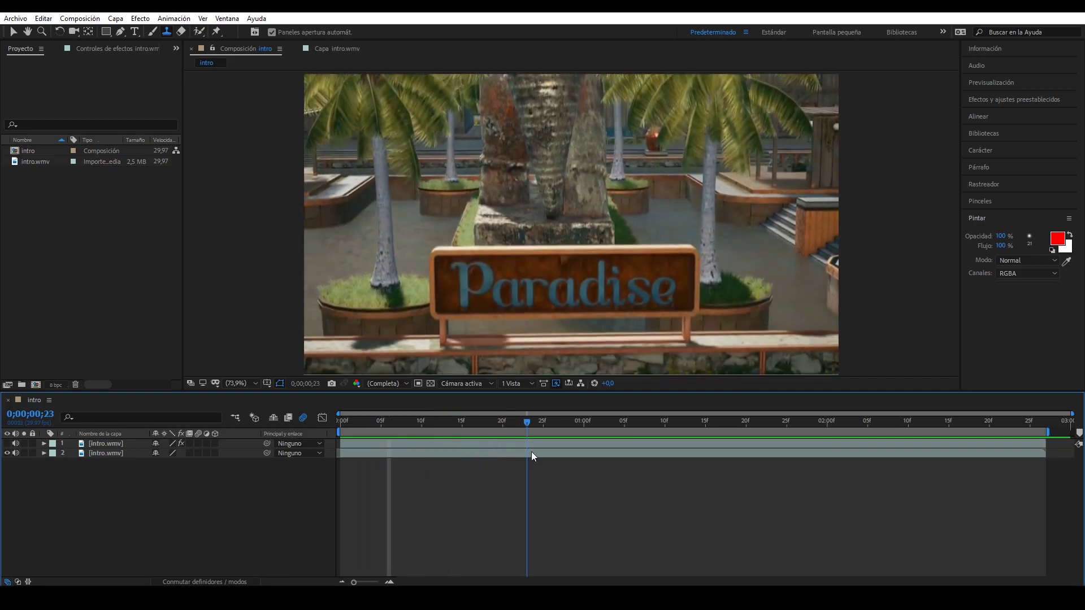
drag(1040, 457, 1020, 442)
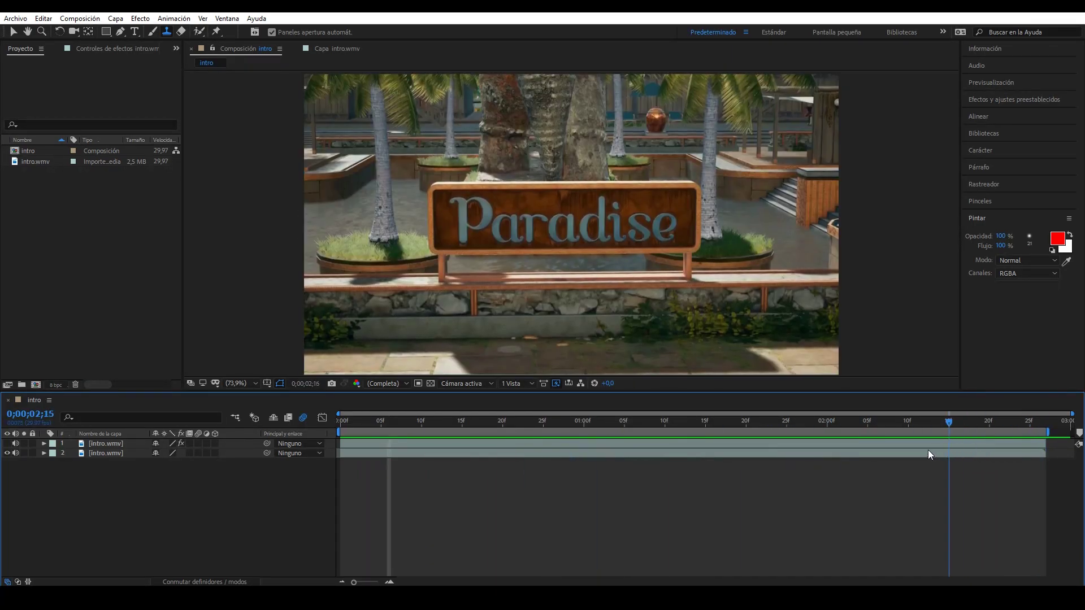
drag(1020, 442, 1028, 441)
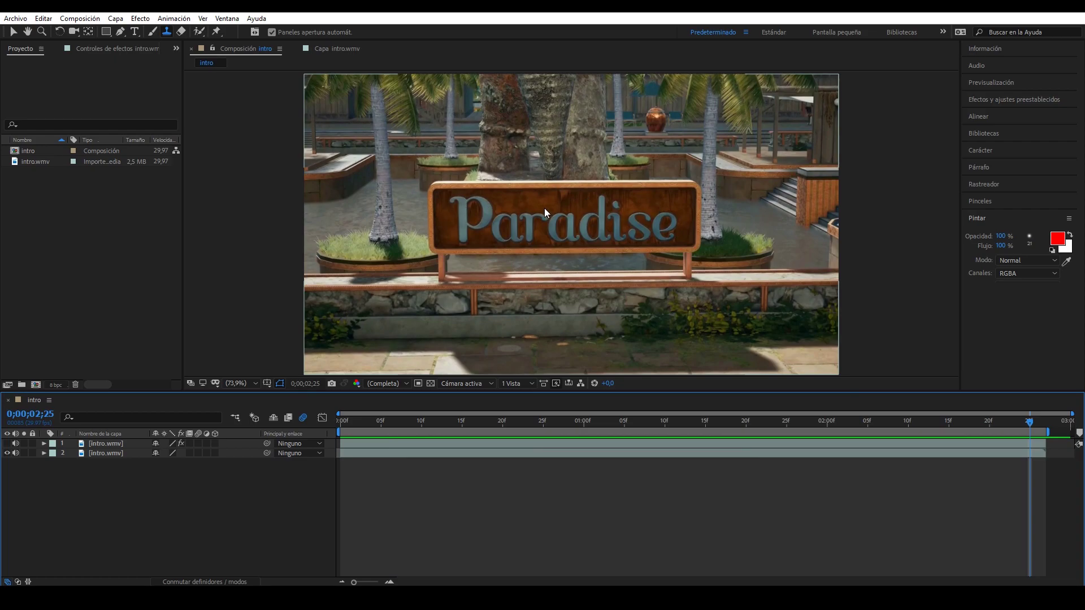
click(7, 443)
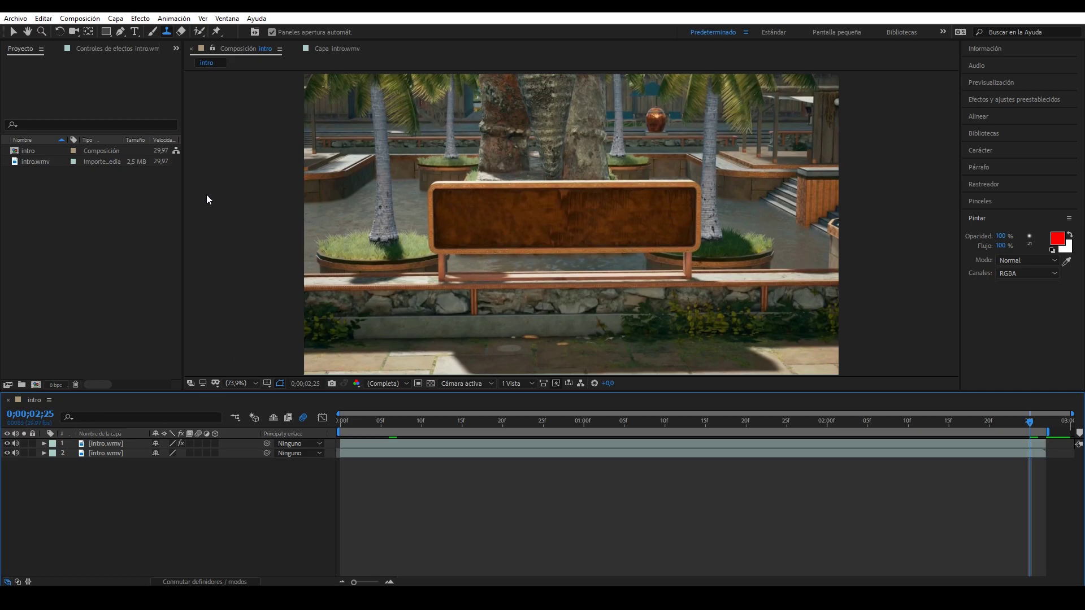
click(134, 35)
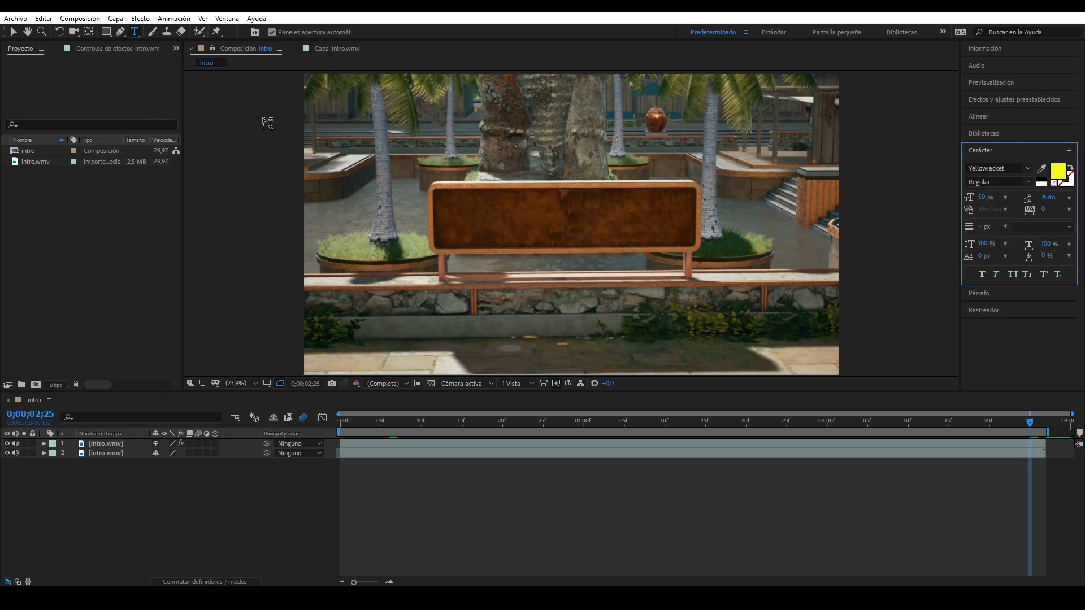
- Add a 'today films' text layer on the wooden sign
click(472, 226)
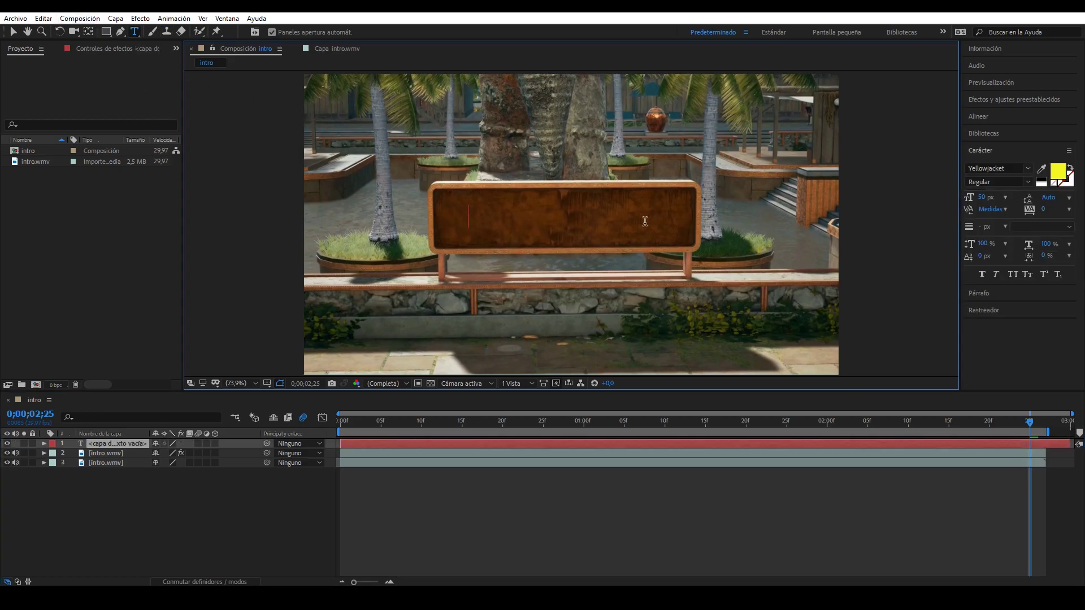
text(today)
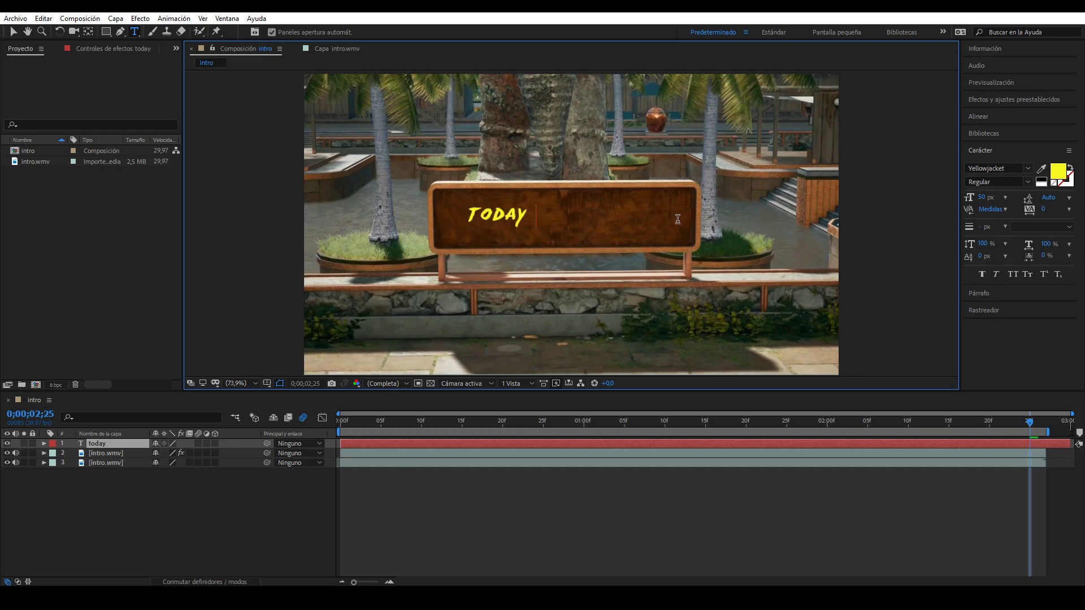
text( films)
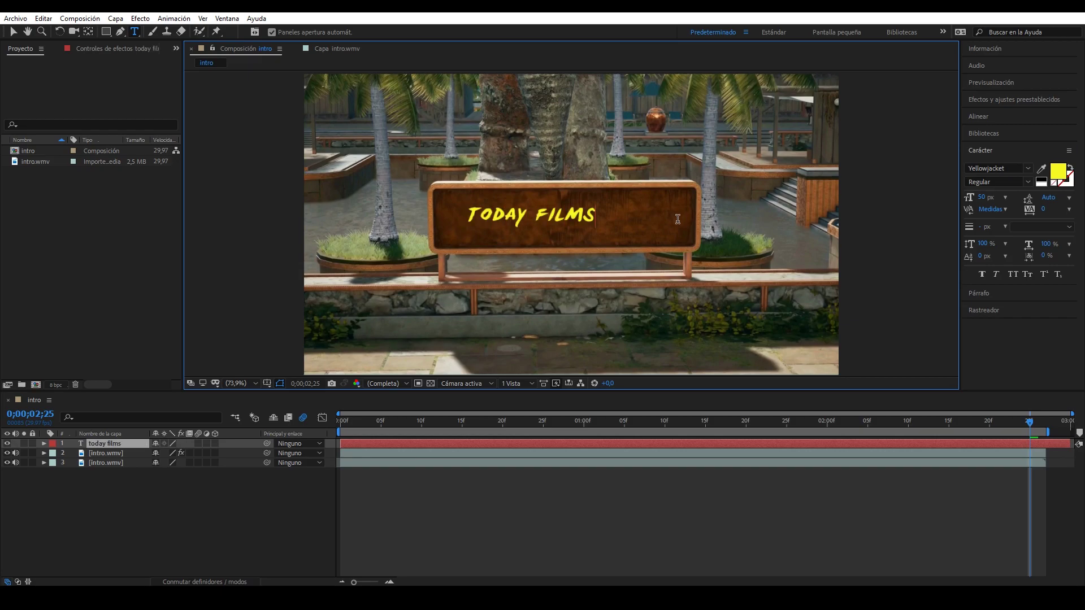
click(13, 31)
drag(553, 216, 594, 223)
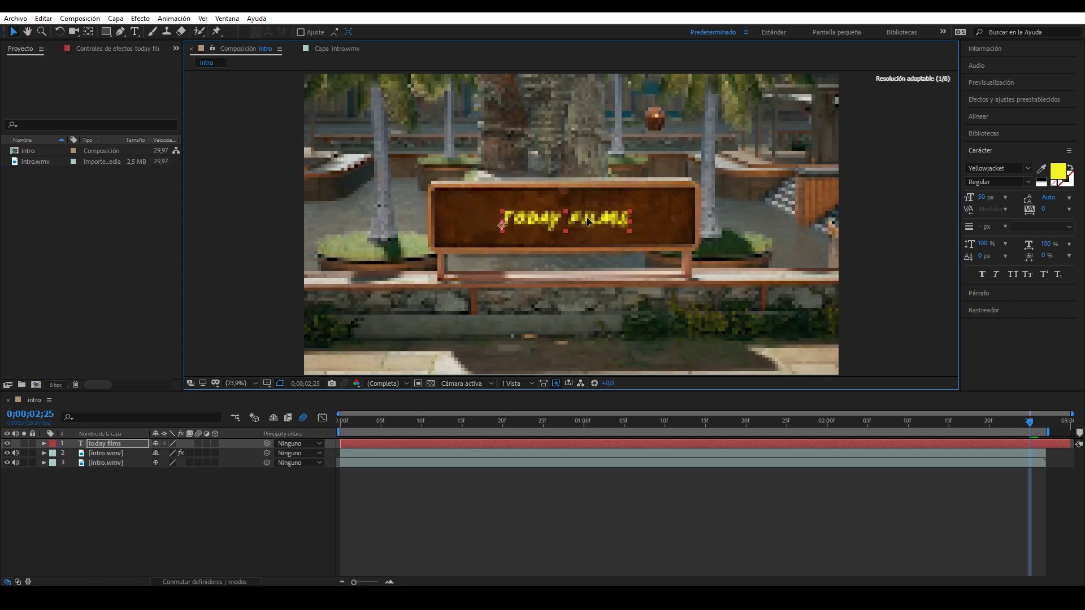
- Set the text's font size to 70 px and centre it on the sign
click(982, 197)
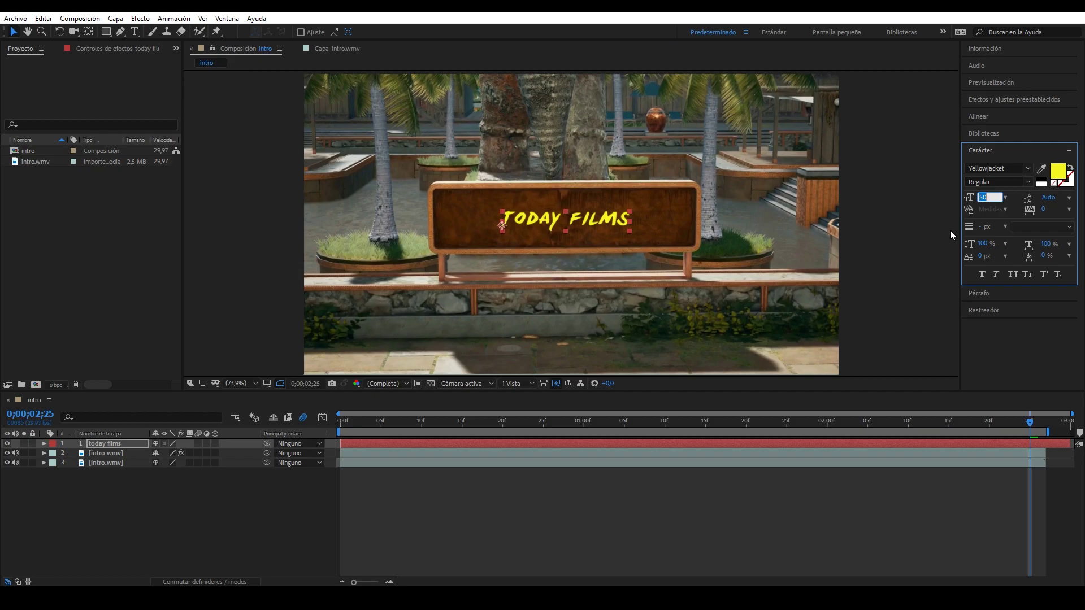
text(70)
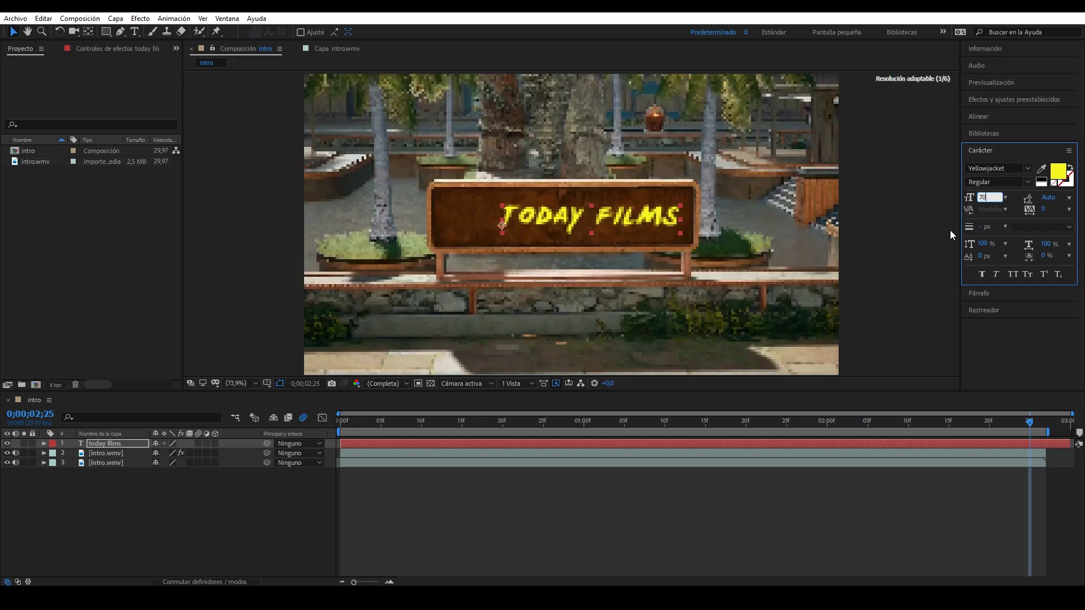
key(Return)
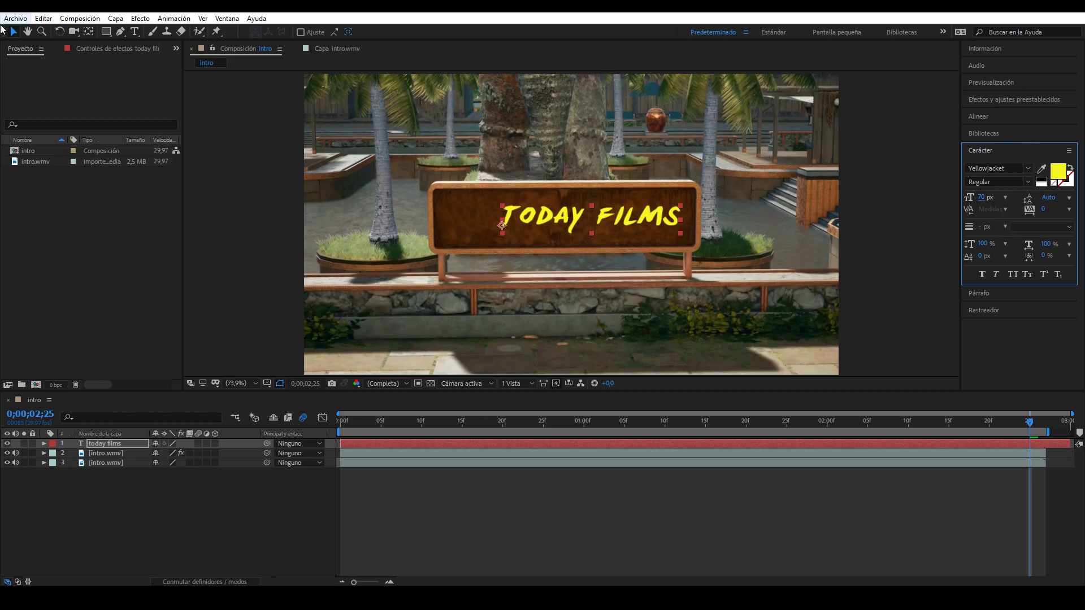
click(13, 32)
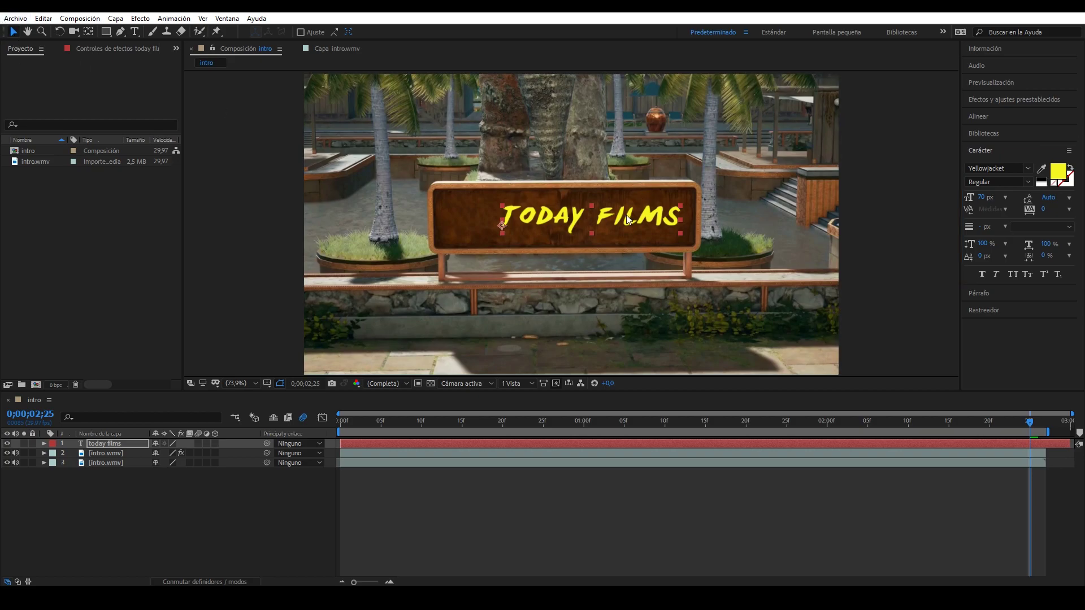
drag(626, 214, 604, 219)
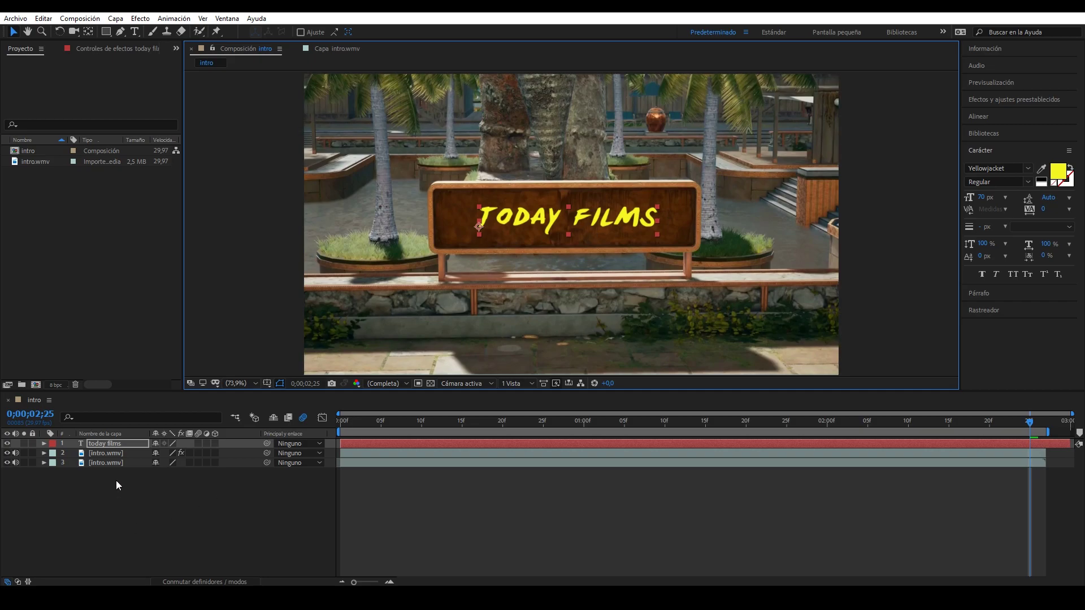
click(109, 453)
- Rename layer 2 to 'limpieza' and scrub the shot to check the text on the cleaned sign
key(Return)
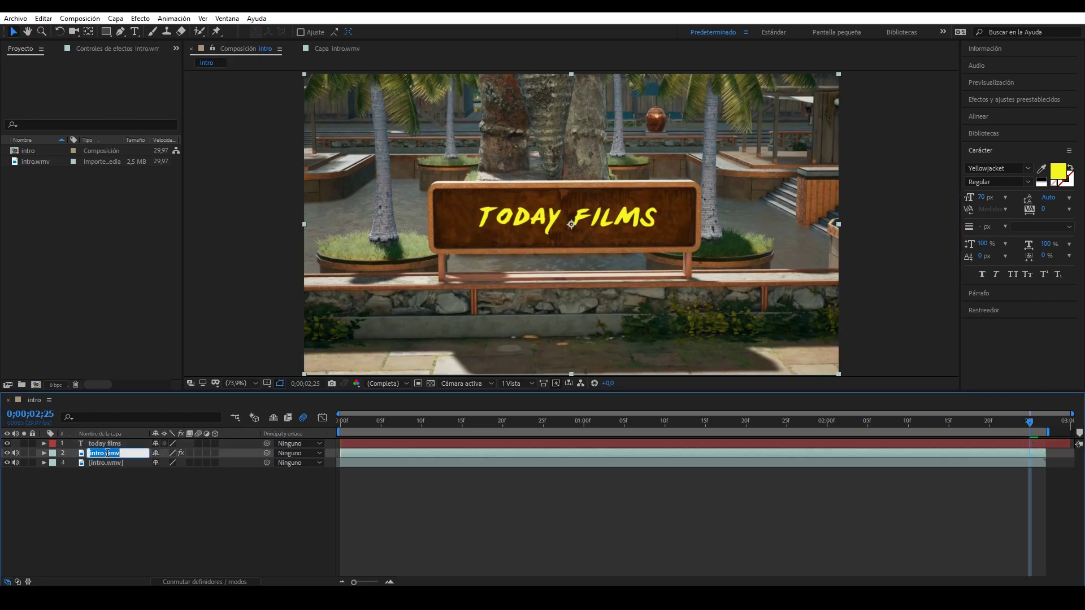
text(limpieza)
key(Return)
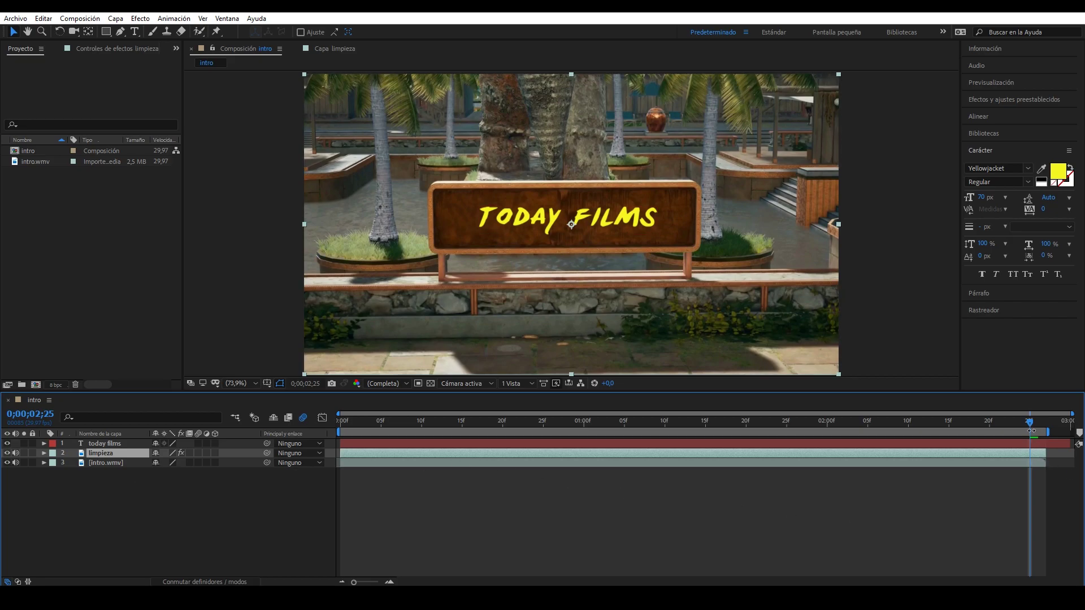
drag(1030, 421, 1043, 422)
mouse_move(1041, 422)
mouse_down()
mouse_move(820, 436)
mouse_move(413, 407)
mouse_up()
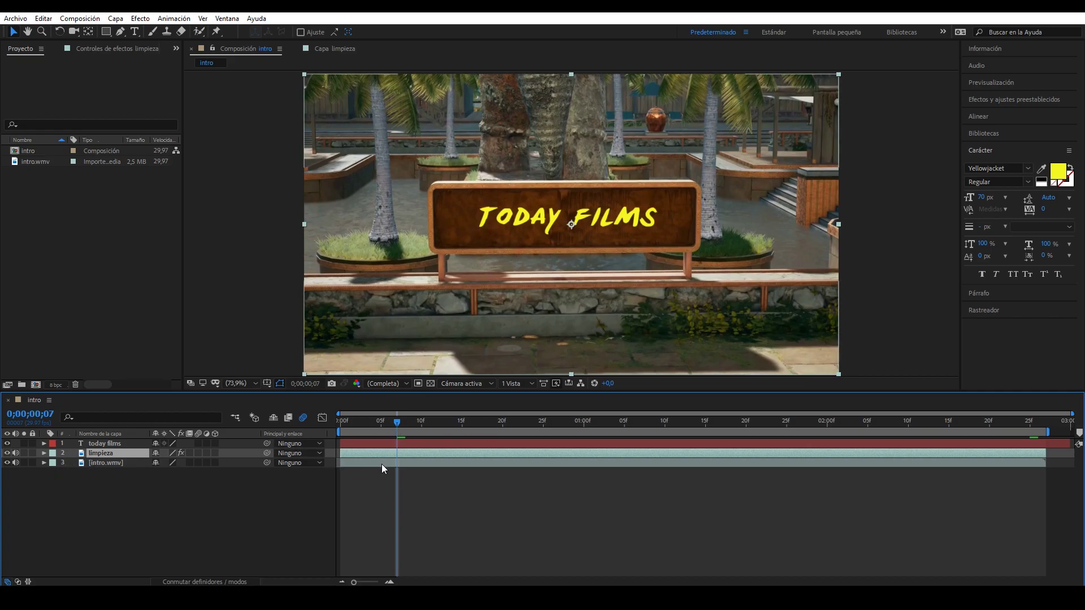
- Precompose the today films and limpieza layers into a new composition named 'Texto sustituto'
shift+click(113, 443)
right_click(113, 443)
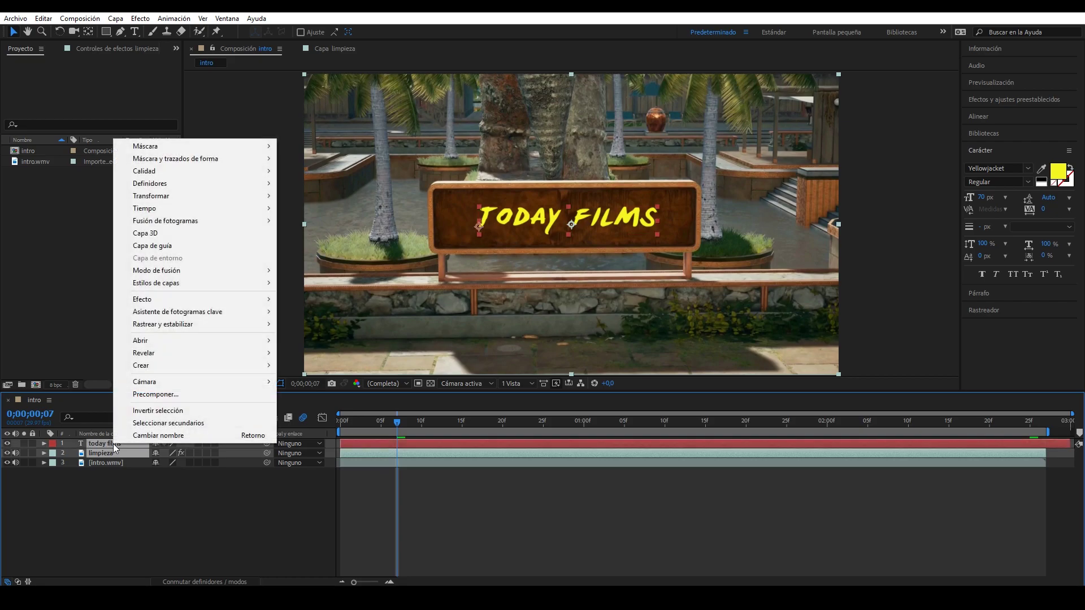
click(186, 395)
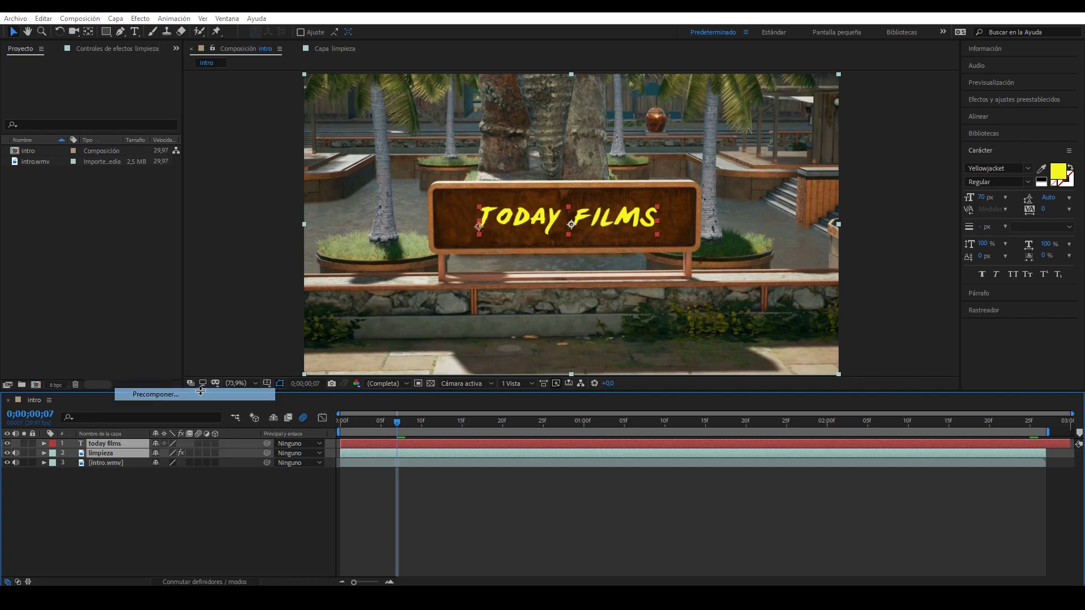
text(TE)
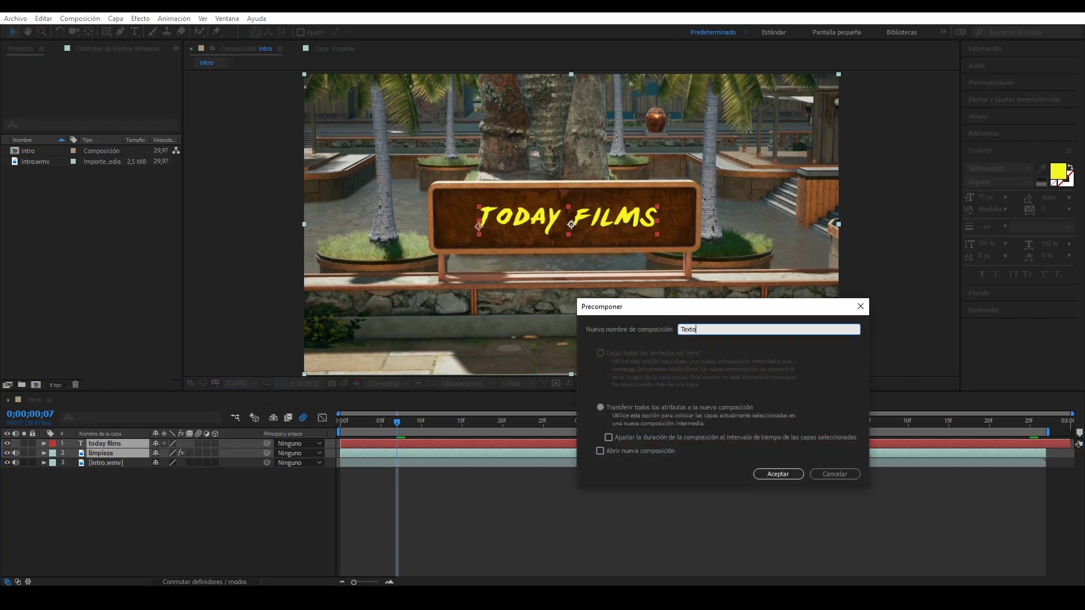
text( sustituto)
key(Return)
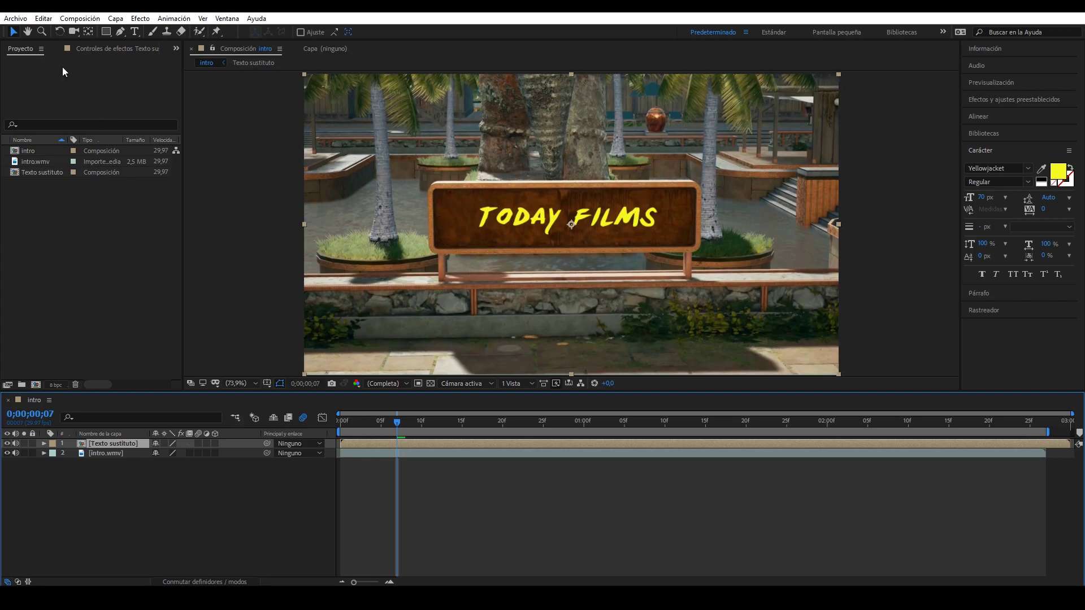
- Draw a closed four-point Pen mask around the sign board's corners and scrub to check it
click(120, 33)
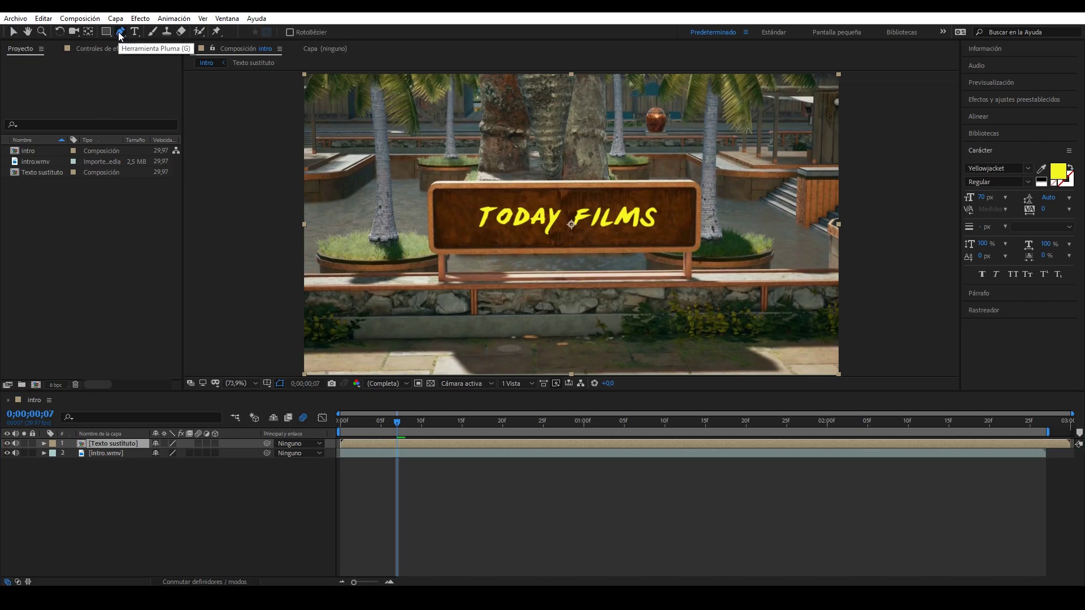
click(439, 193)
click(692, 191)
click(690, 244)
click(437, 245)
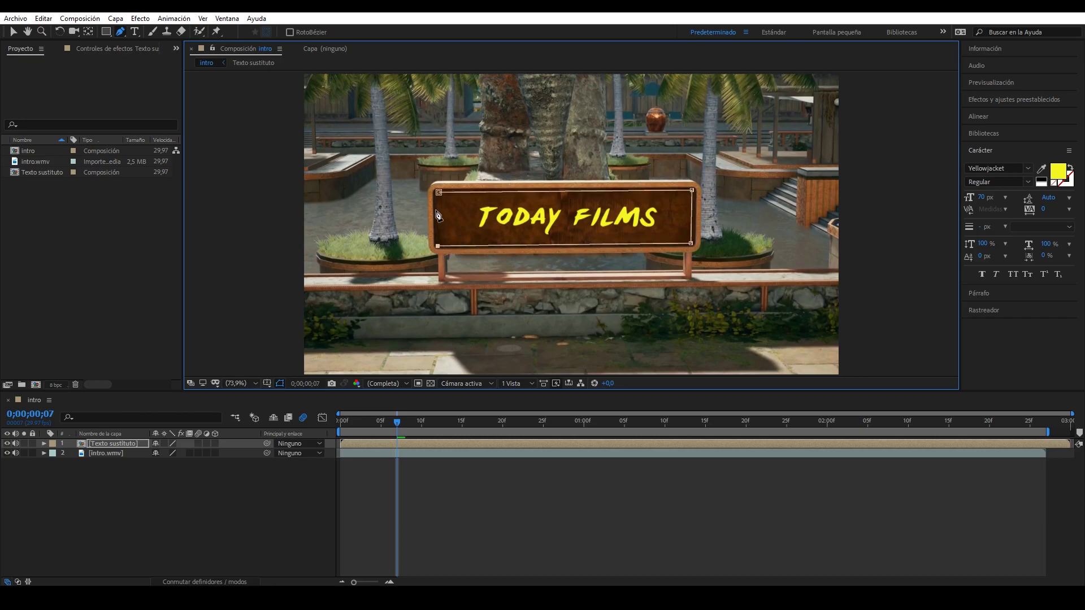
click(439, 192)
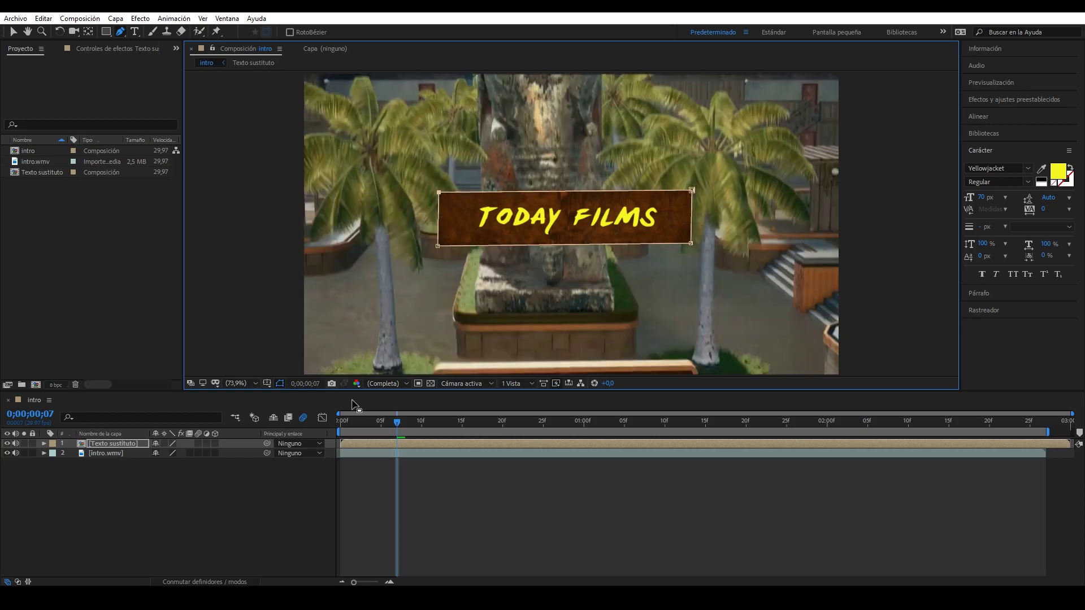
mouse_move(398, 422)
mouse_down()
mouse_move(925, 452)
mouse_move(1039, 445)
mouse_up()
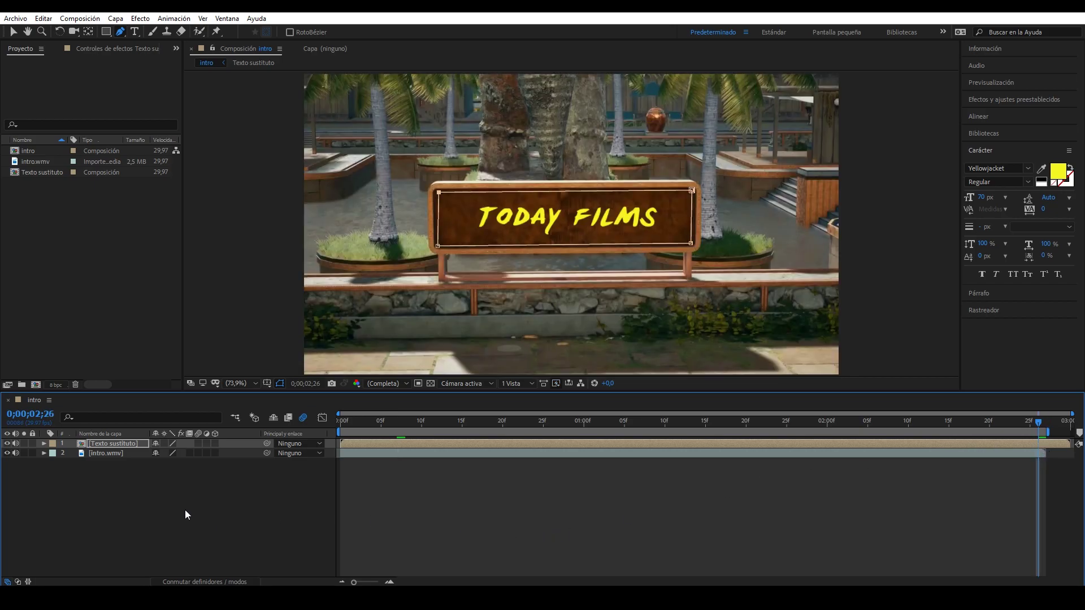
click(186, 511)
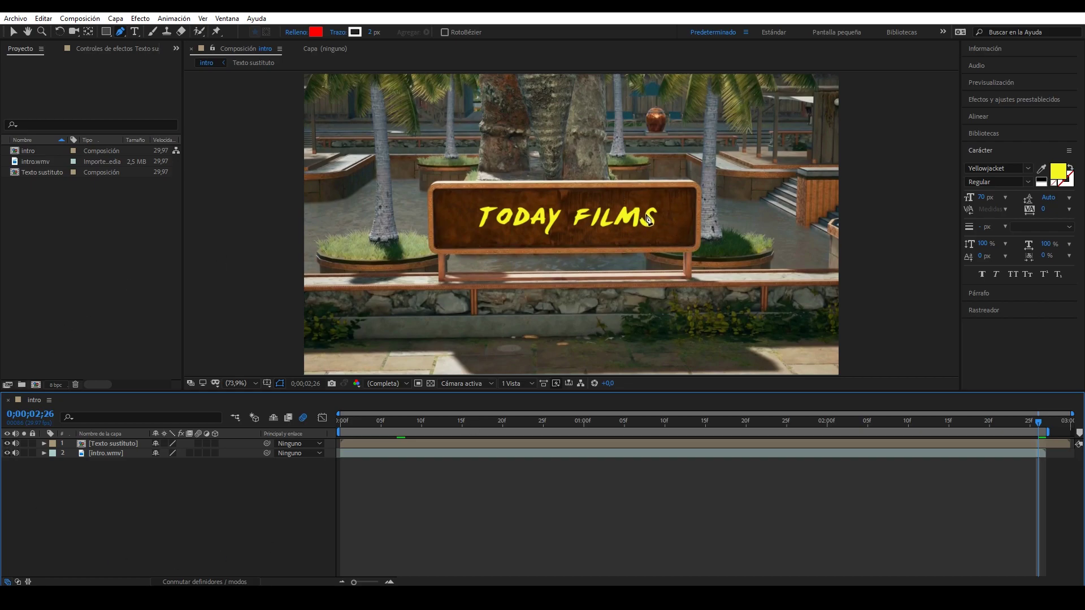
- Open the Tracker panel, select intro.wmv, and hide Texto sustituto to reveal the Paradise sign
click(8, 444)
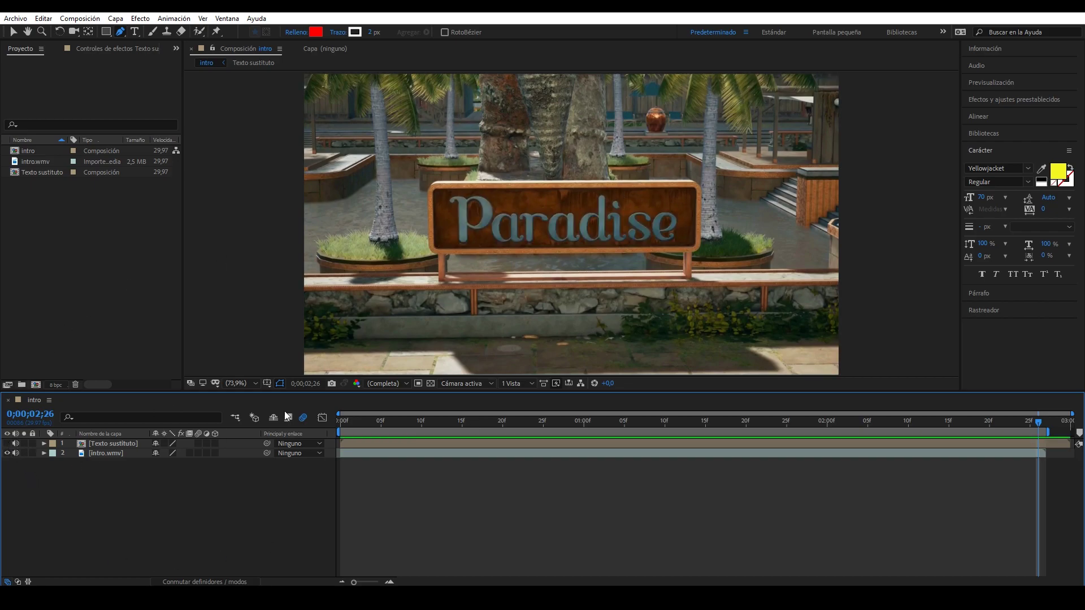
click(8, 444)
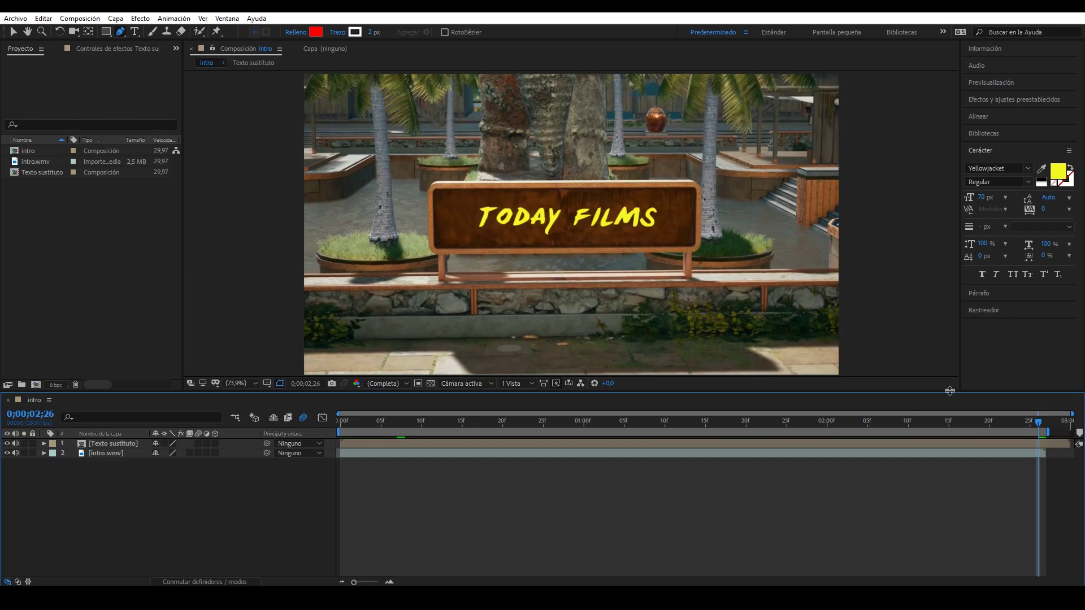
click(999, 311)
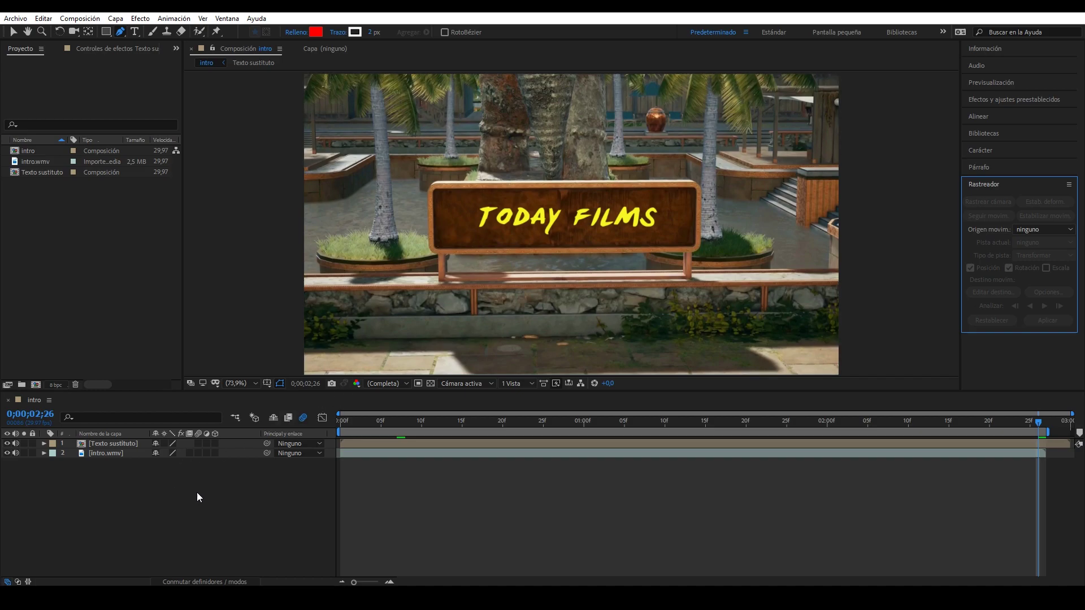
click(111, 453)
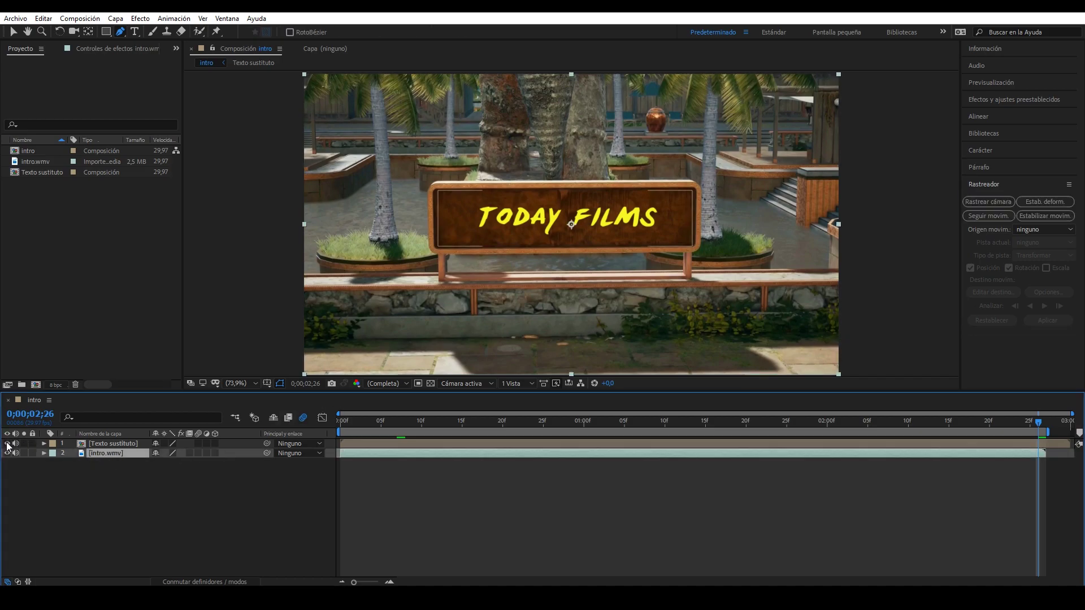
click(8, 443)
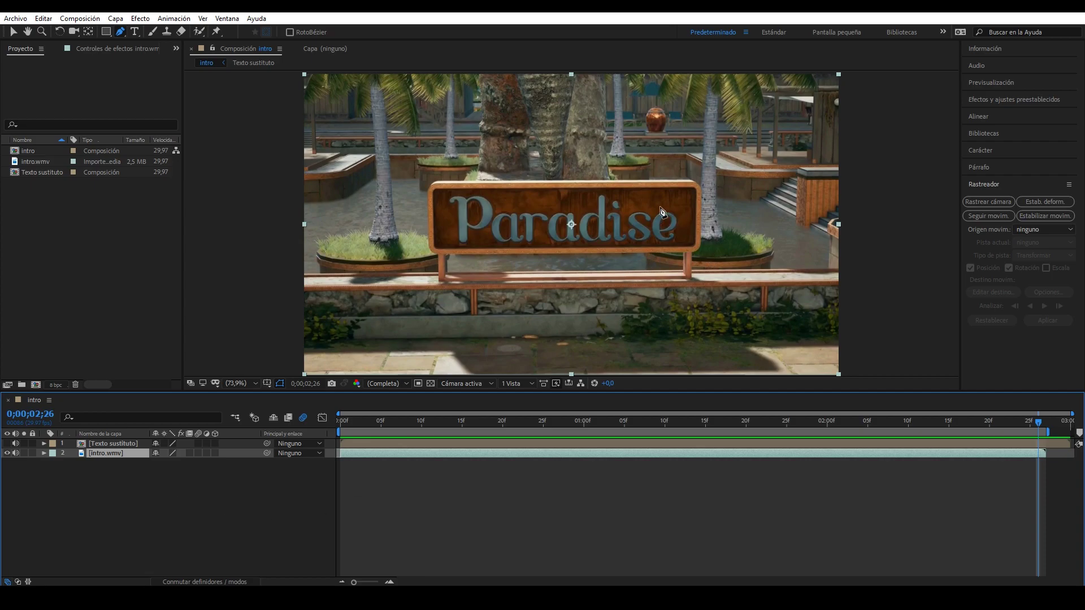
click(14, 31)
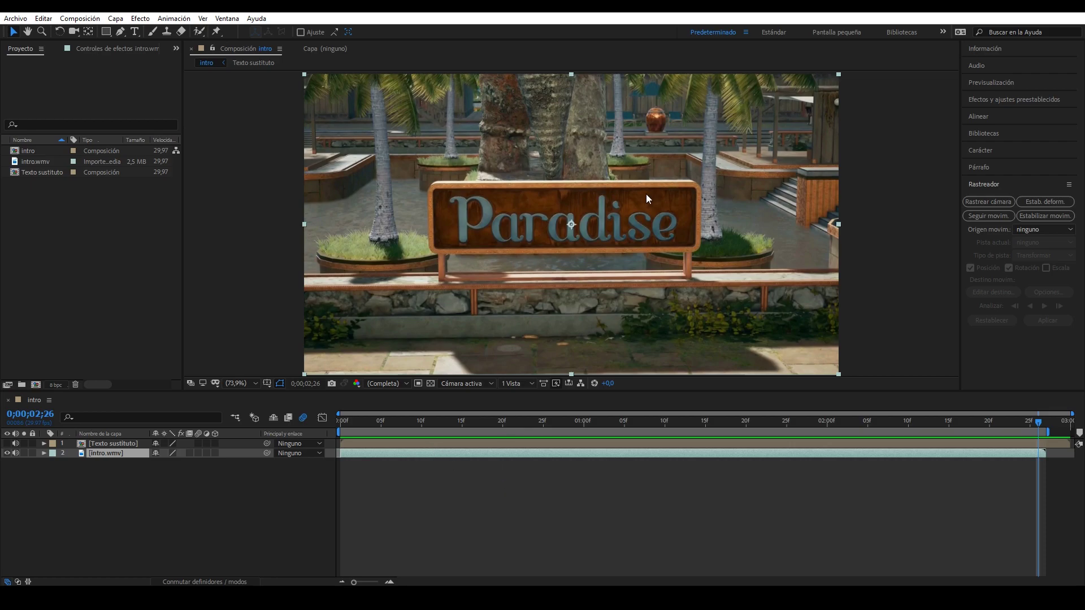
right_click(252, 505)
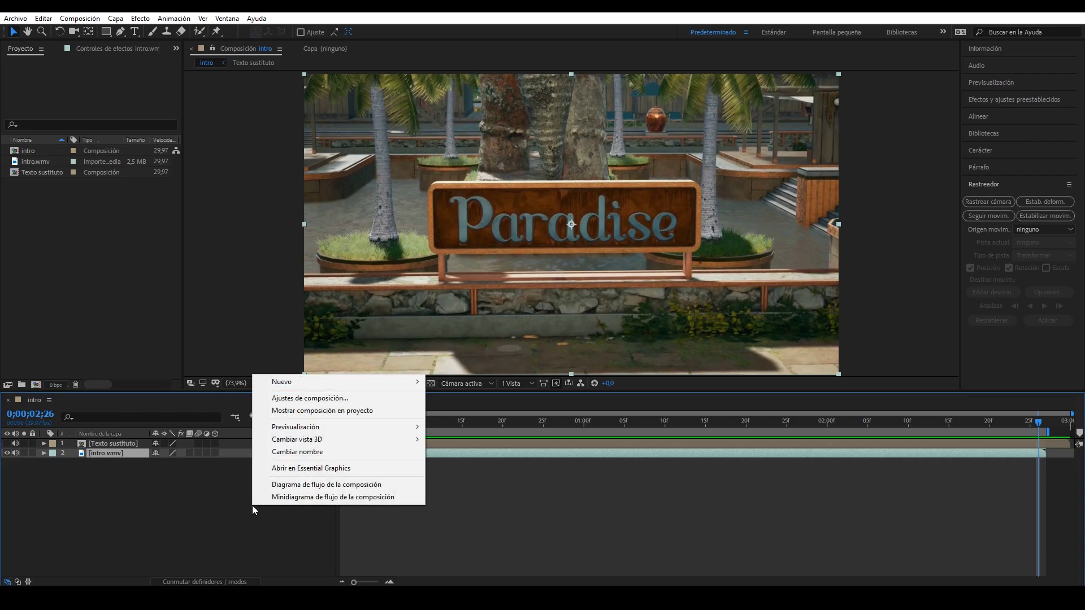
- Add a null object above Texto sustituto and intro.wmv and rename it Movimiento
mouse_move(333, 382)
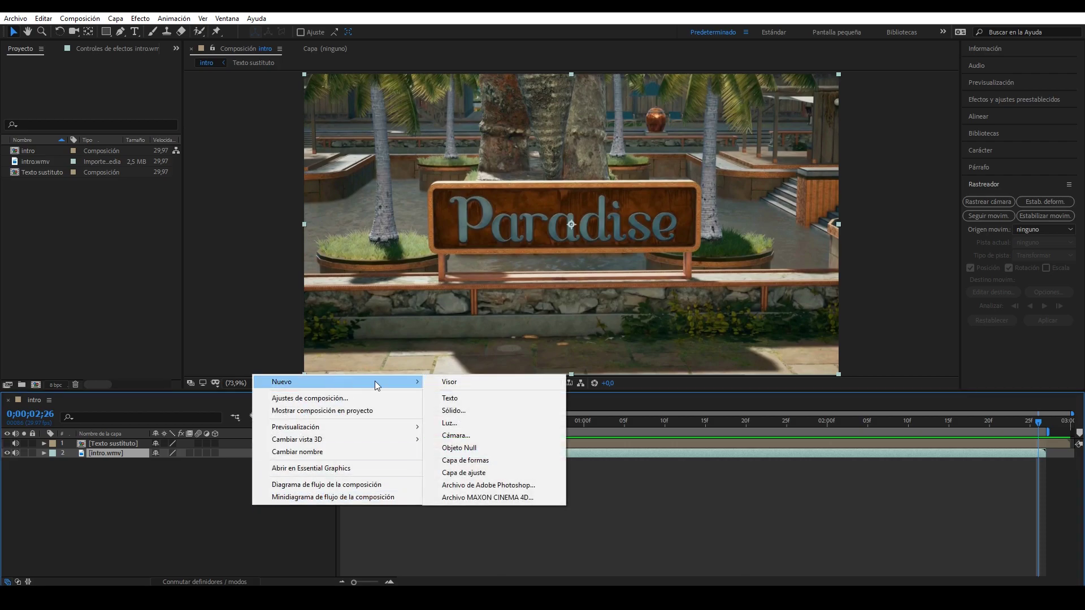
click(476, 444)
mouse_move(97, 454)
mouse_down()
mouse_move(97, 442)
mouse_move(109, 443)
mouse_up()
key(Return)
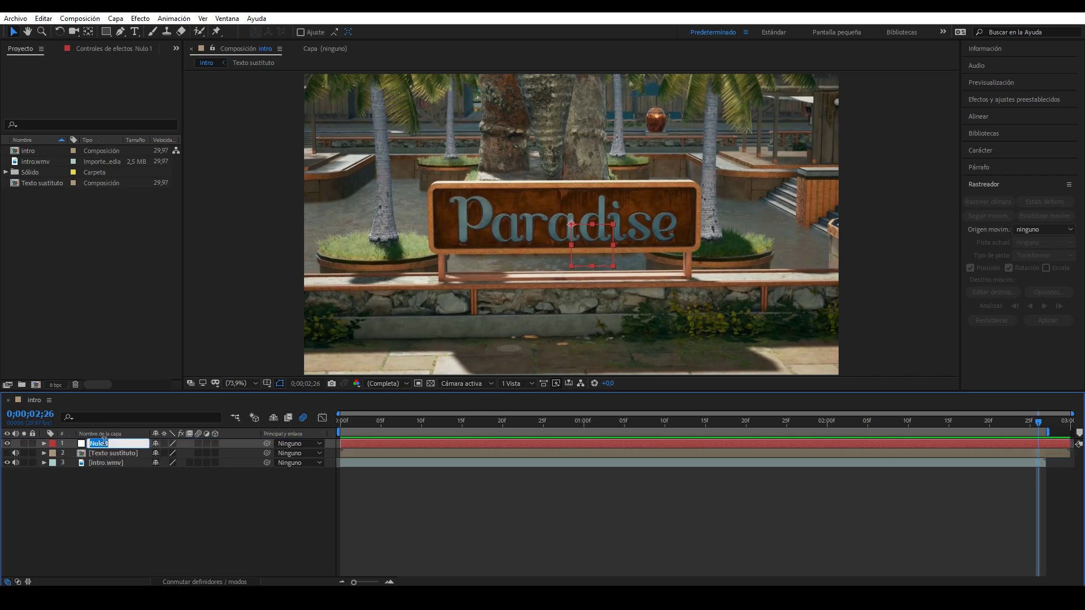
text(Movimiento)
key(Return)
click(105, 462)
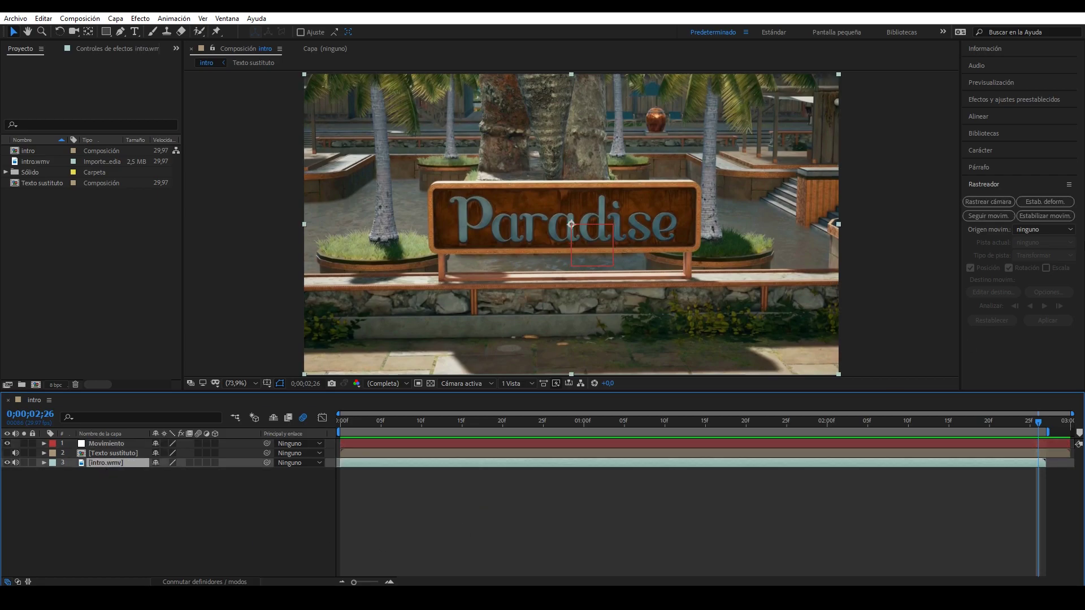
- Start a Track Motion on intro.wmv with layer 1. Movimiento as the motion target
click(985, 215)
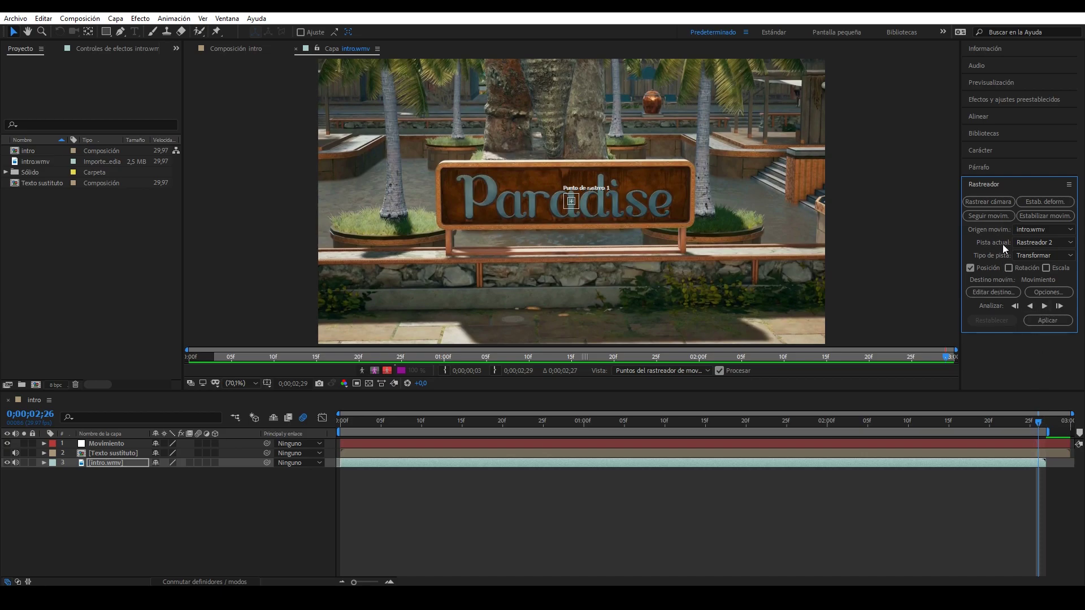
click(995, 289)
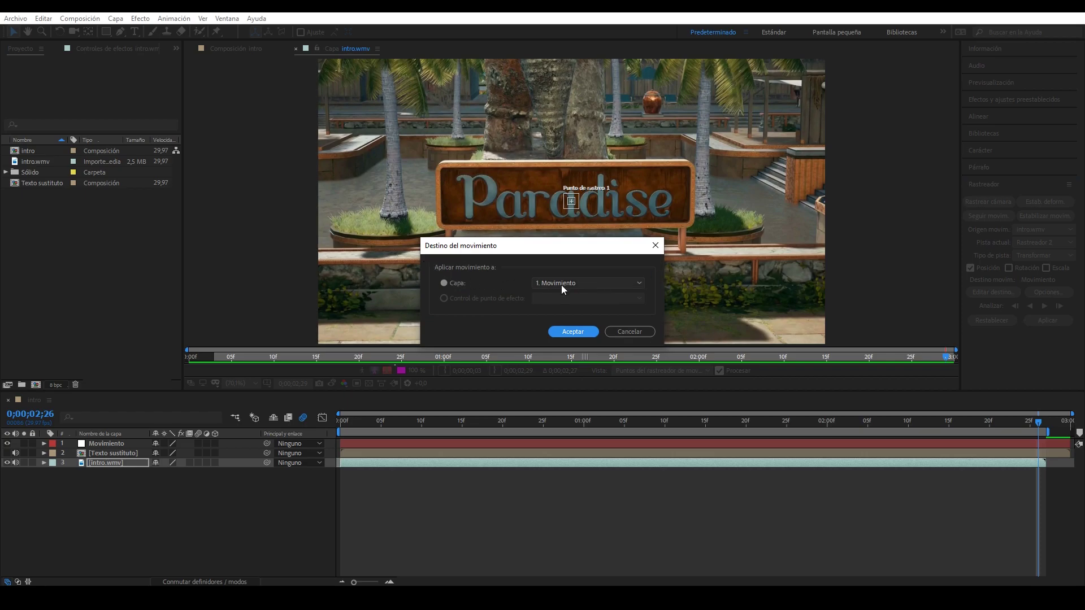
click(573, 331)
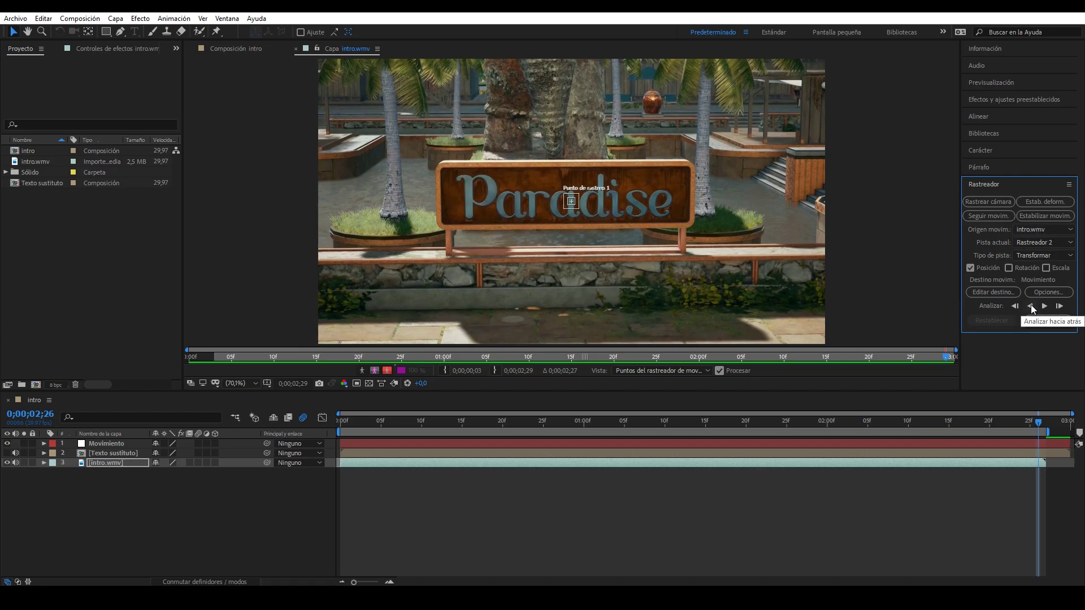
- Analyze the track backward through the shot and scrub to check the track point
click(1031, 308)
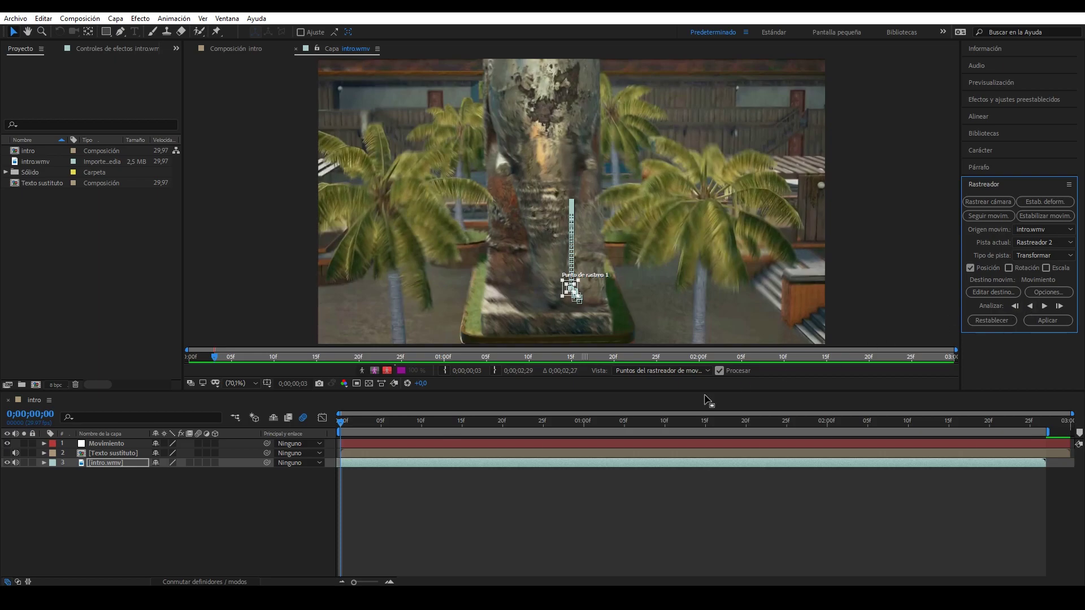
mouse_move(342, 422)
mouse_down()
mouse_move(414, 436)
mouse_move(397, 435)
mouse_up()
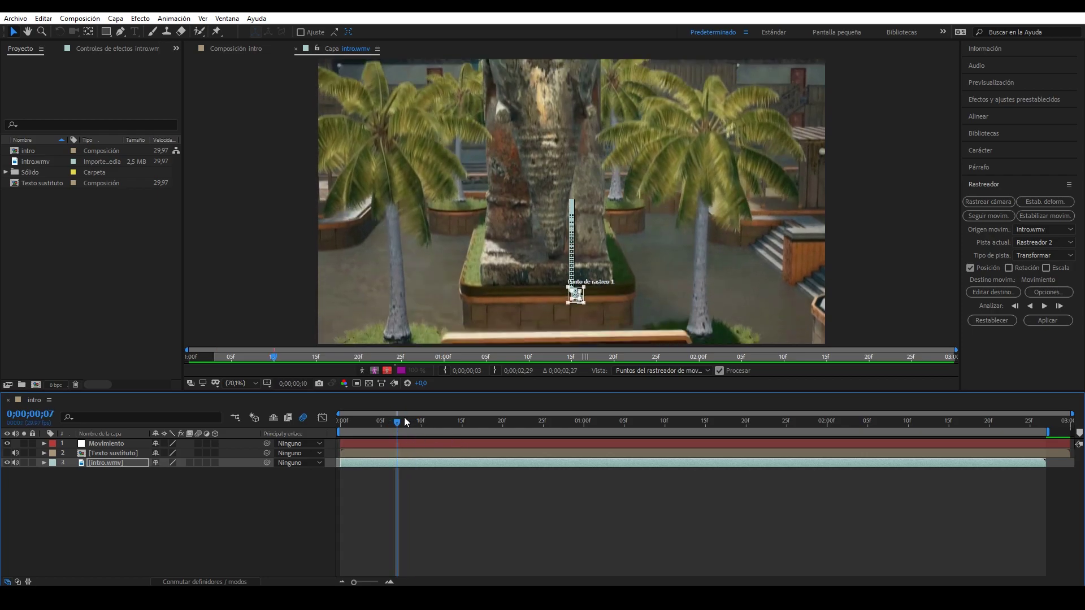
mouse_move(397, 425)
mouse_down()
mouse_move(742, 435)
mouse_move(434, 419)
mouse_move(646, 438)
mouse_move(1040, 431)
mouse_up()
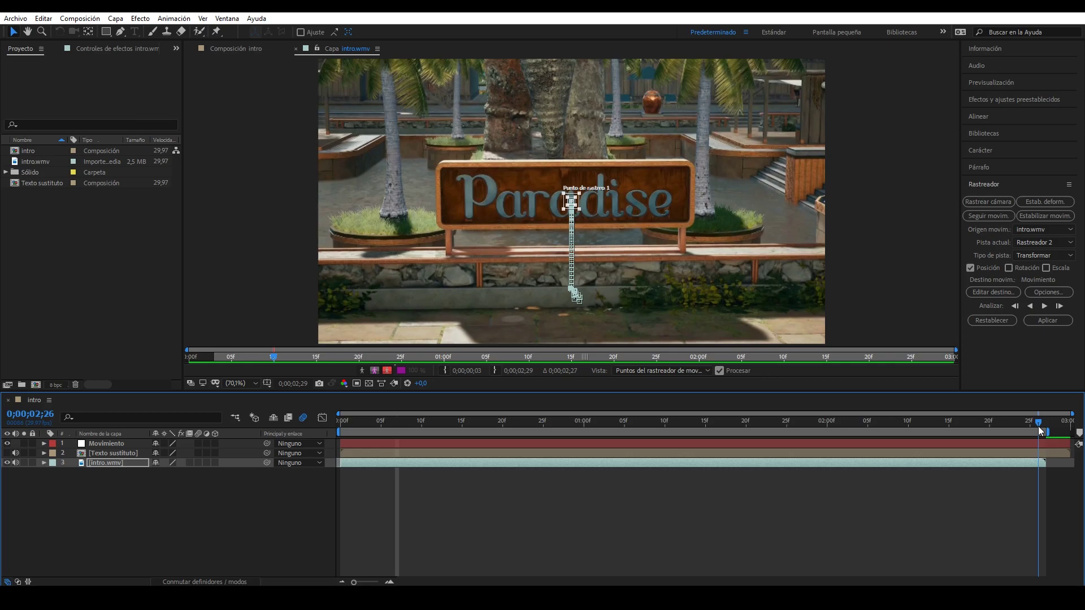
- Apply the tracking data to the Movimiento null in X and Y
click(1053, 322)
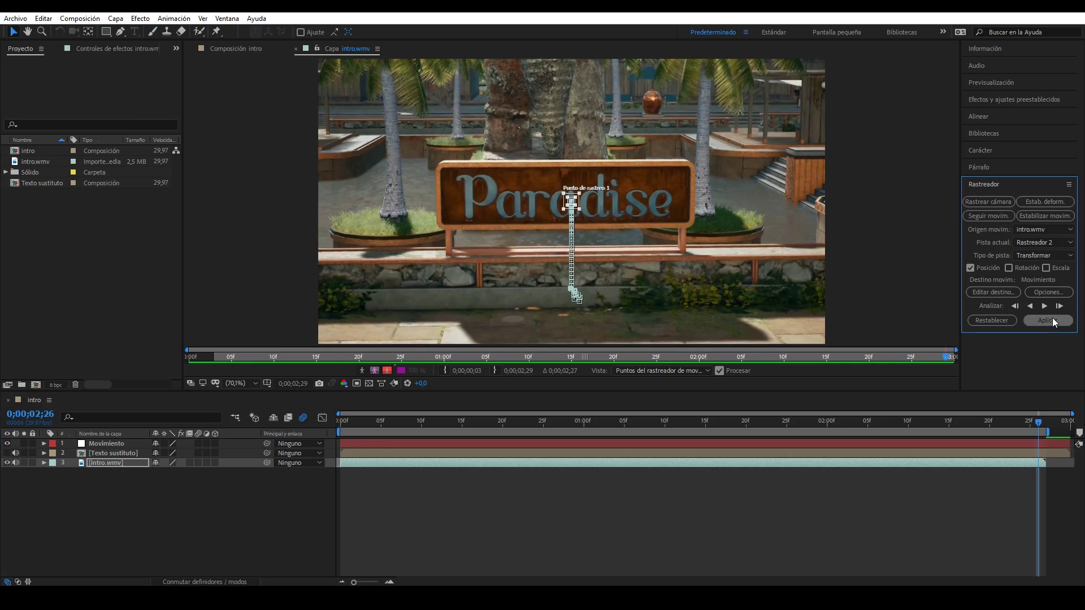
click(1053, 322)
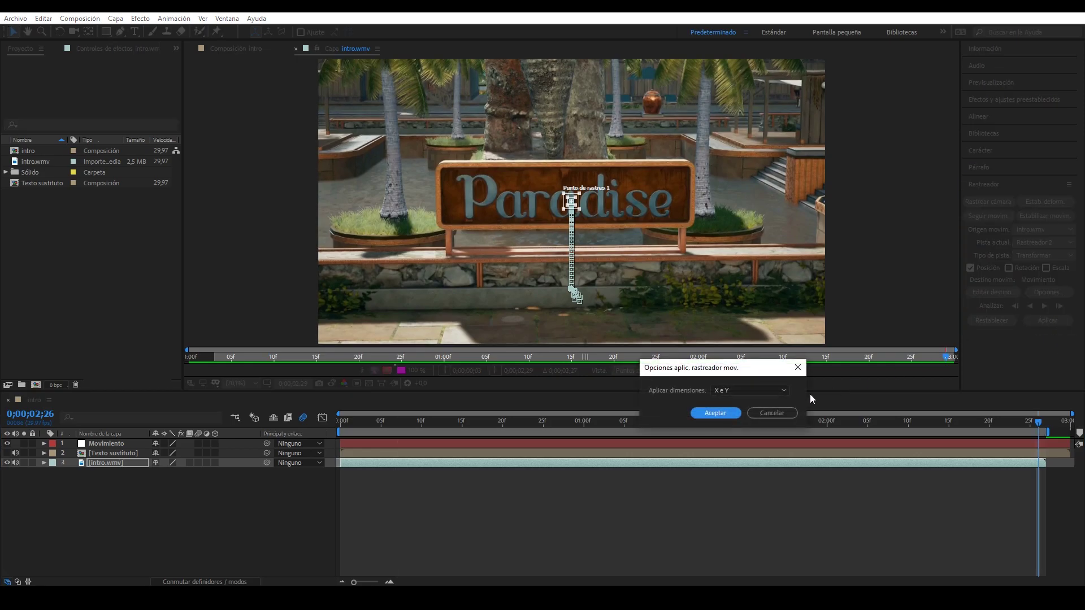
click(728, 413)
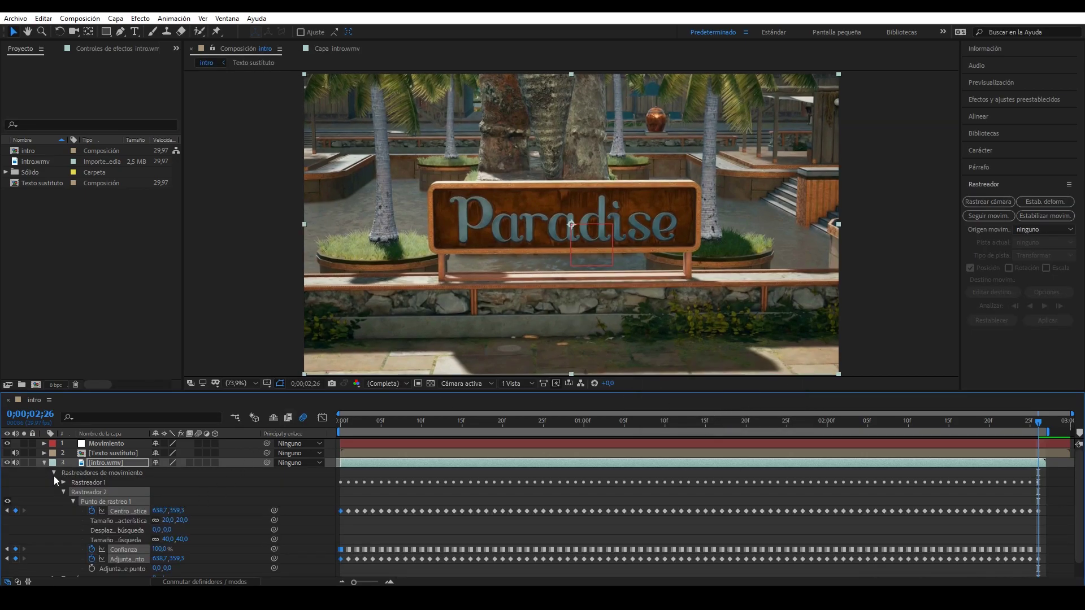
click(44, 463)
click(44, 443)
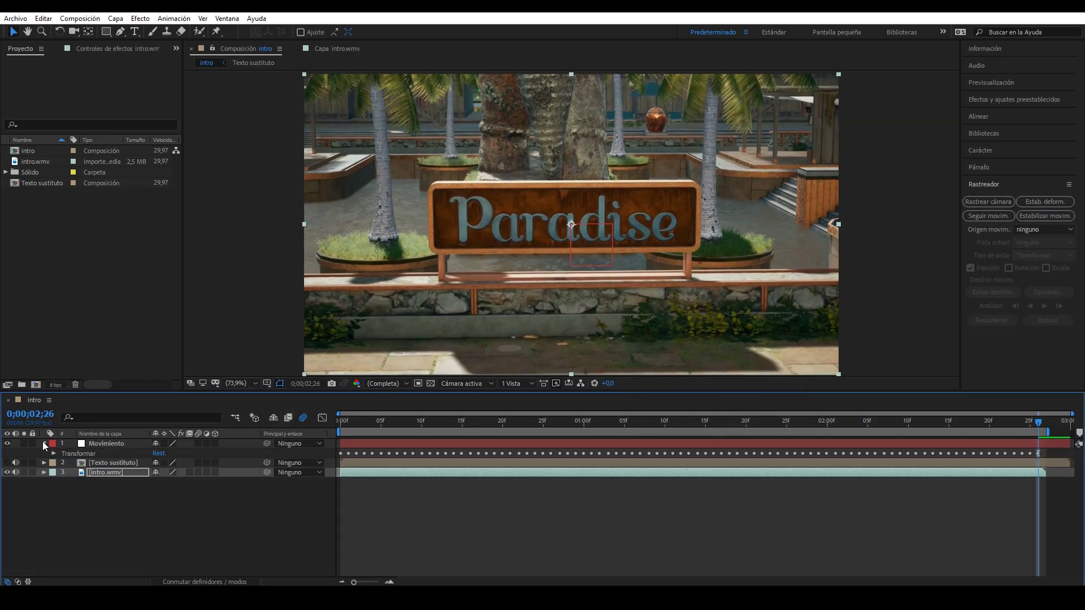
- Check Movimiento's Position keyframes, make Texto sustituto visible, and parent it to 1. Movimiento
click(54, 453)
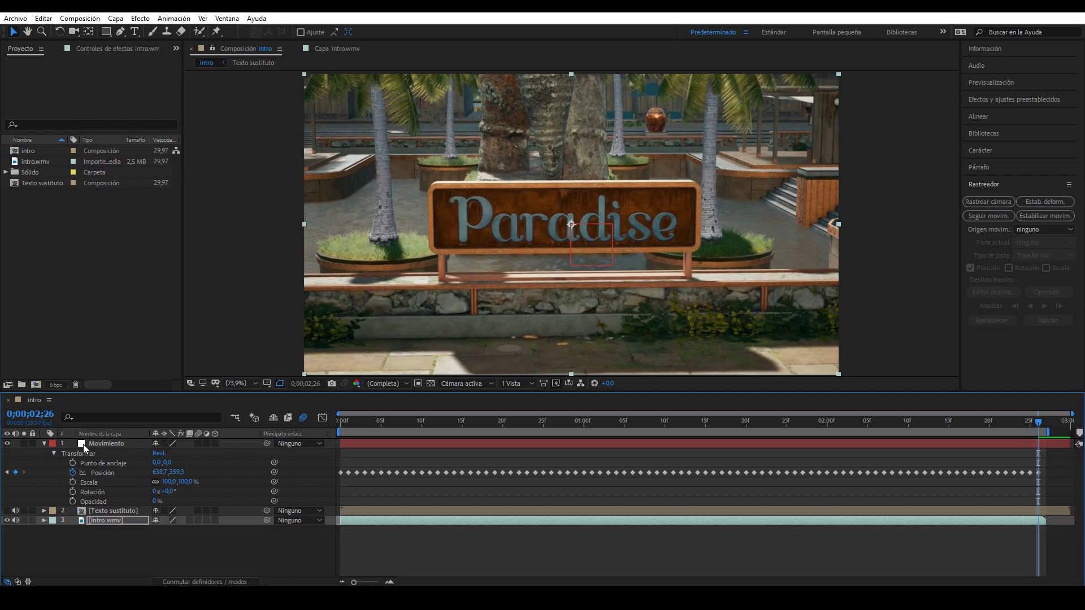
click(45, 444)
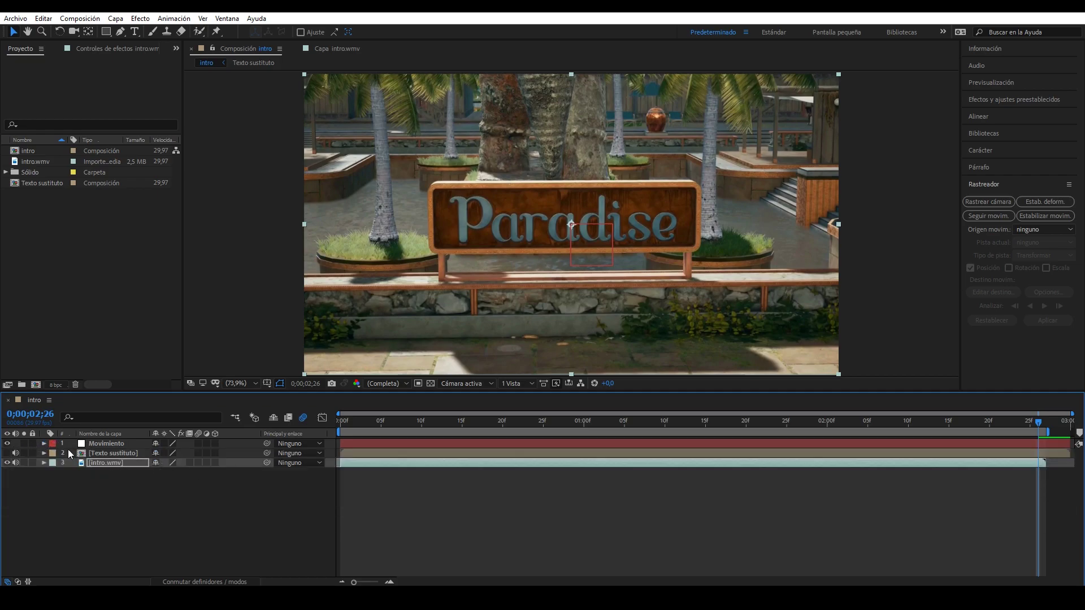
click(7, 453)
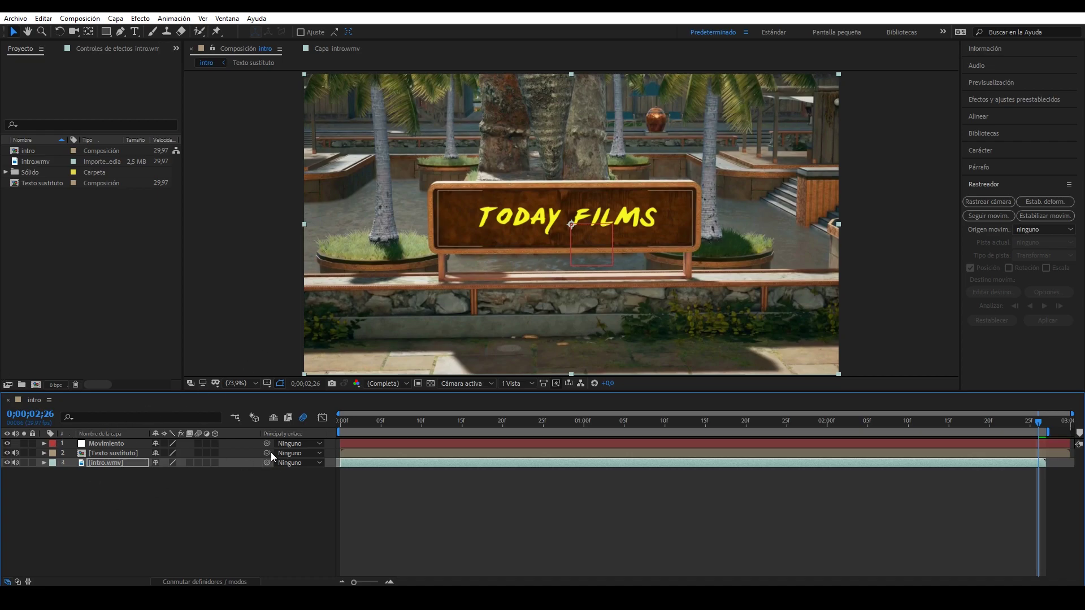
click(292, 453)
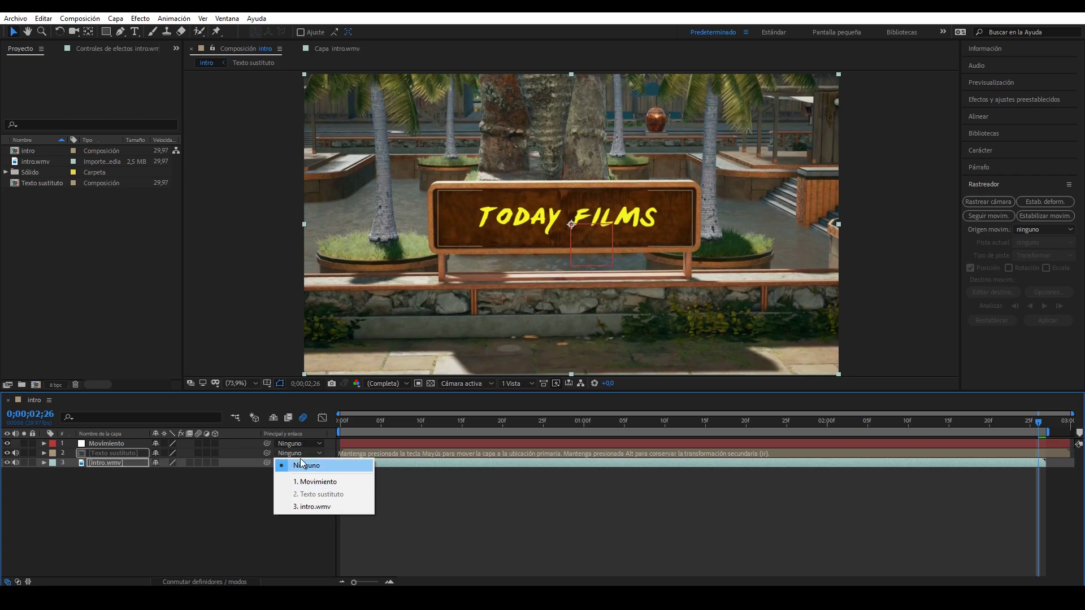
click(327, 483)
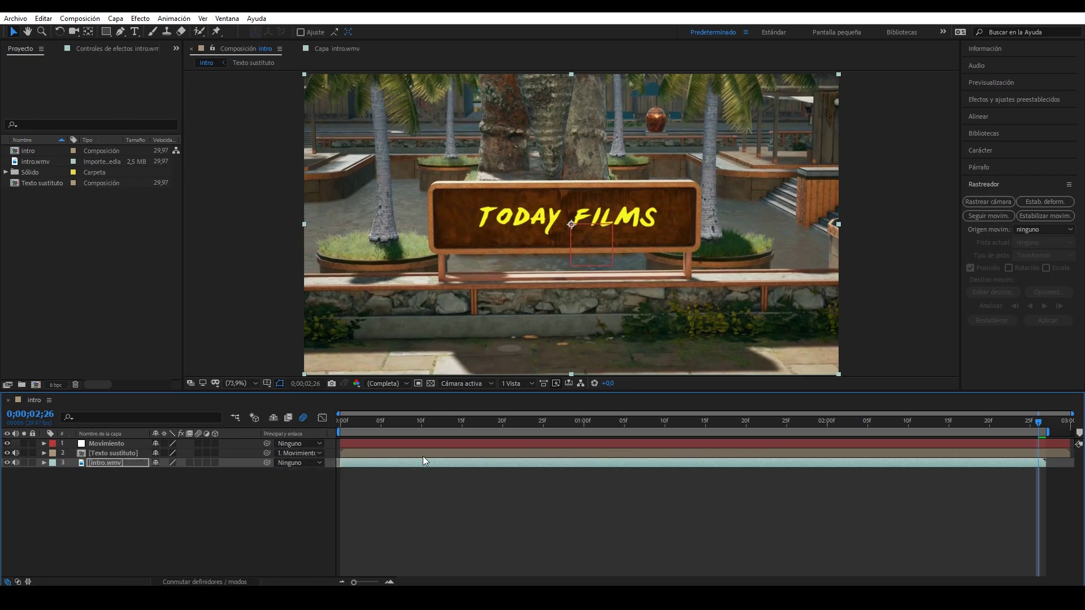
- Scrub through the shot to verify the TODAY FILMS text stays on the sign
mouse_move(344, 418)
mouse_down()
mouse_move(727, 489)
mouse_move(1016, 520)
mouse_up()
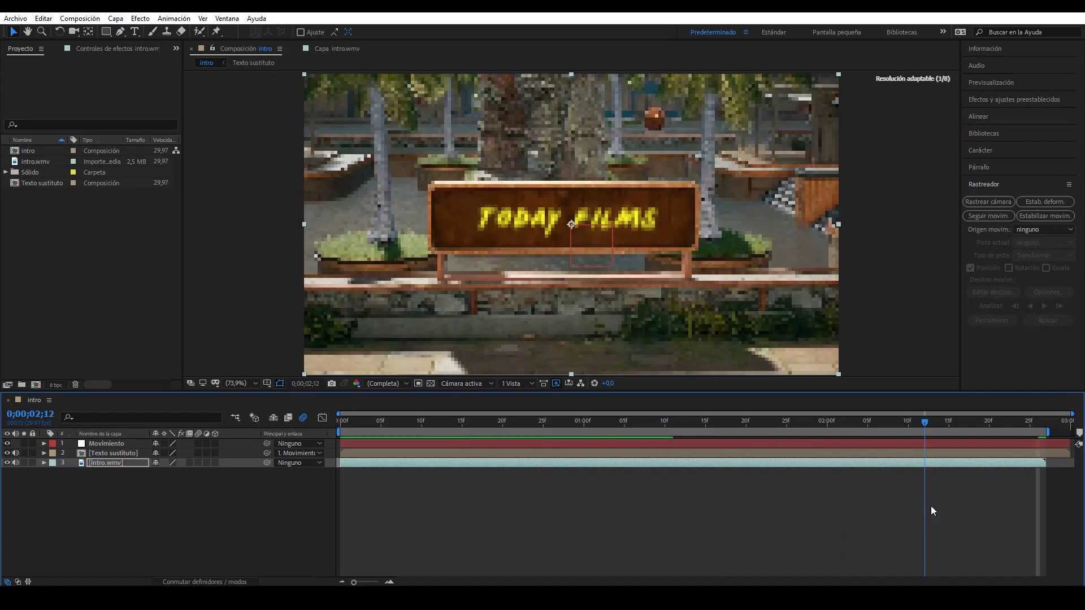
mouse_move(1028, 516)
mouse_down()
mouse_move(460, 476)
mouse_move(499, 487)
mouse_move(457, 485)
mouse_up()
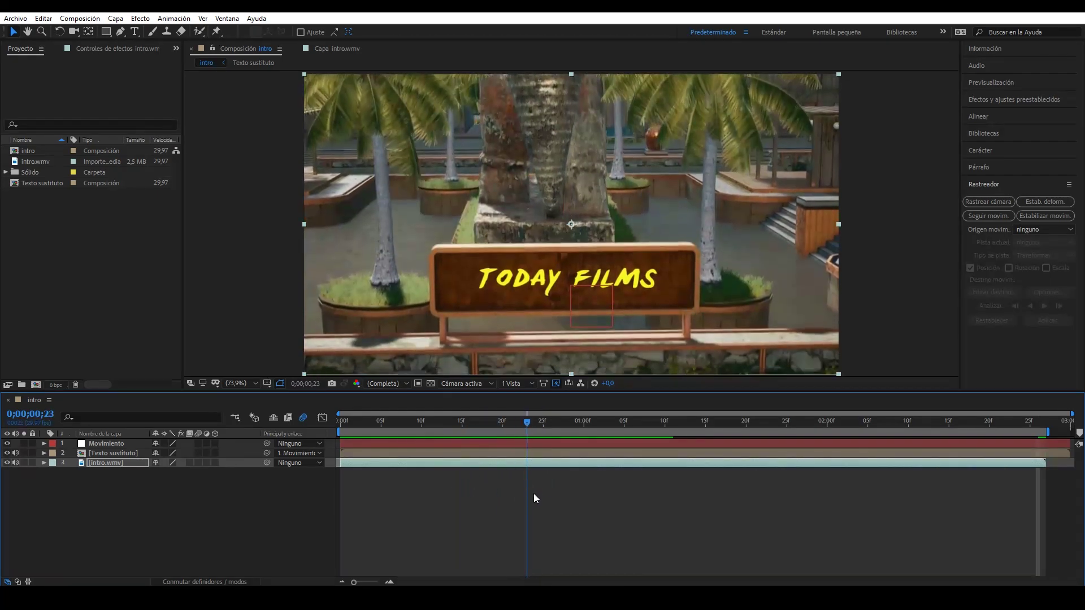
mouse_move(457, 486)
mouse_down()
mouse_move(592, 518)
mouse_move(515, 495)
mouse_move(600, 511)
mouse_up()
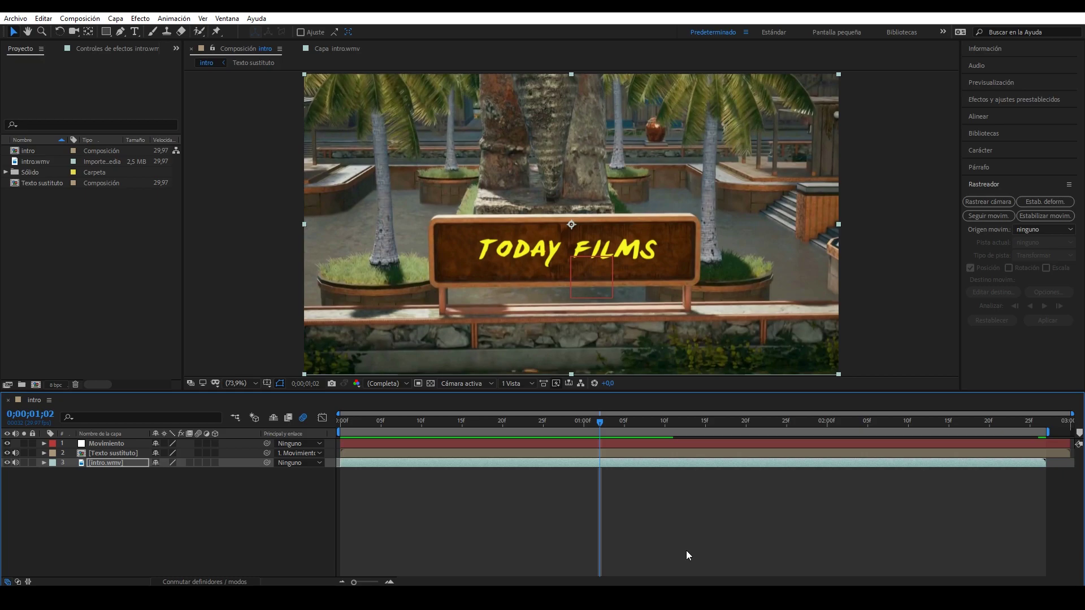
drag(599, 423, 487, 423)
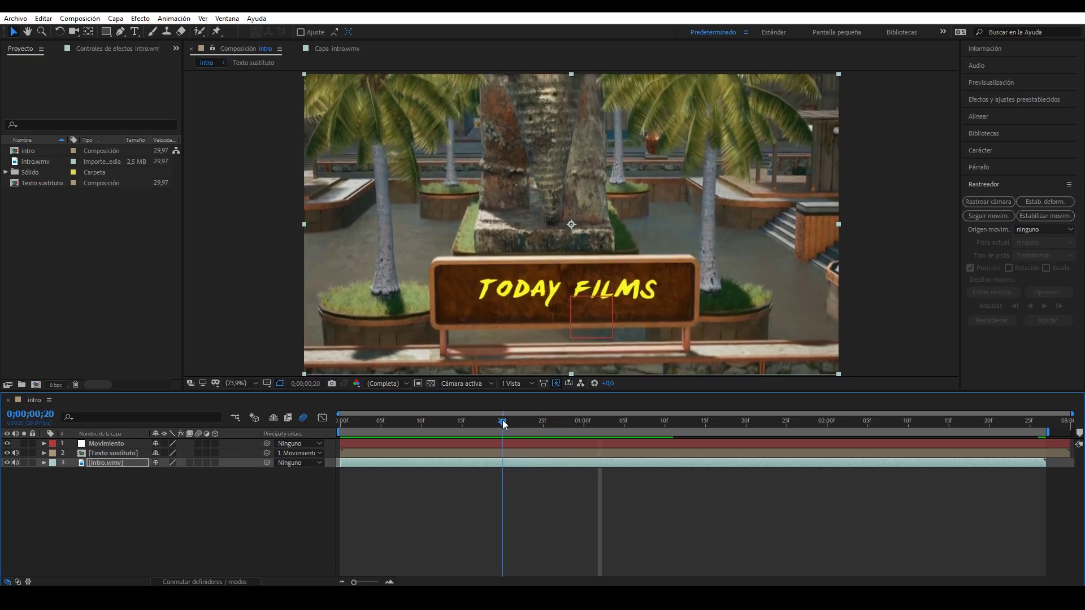
mouse_move(484, 420)
mouse_down()
mouse_move(426, 418)
mouse_move(575, 440)
mouse_move(495, 433)
mouse_move(522, 433)
mouse_up()
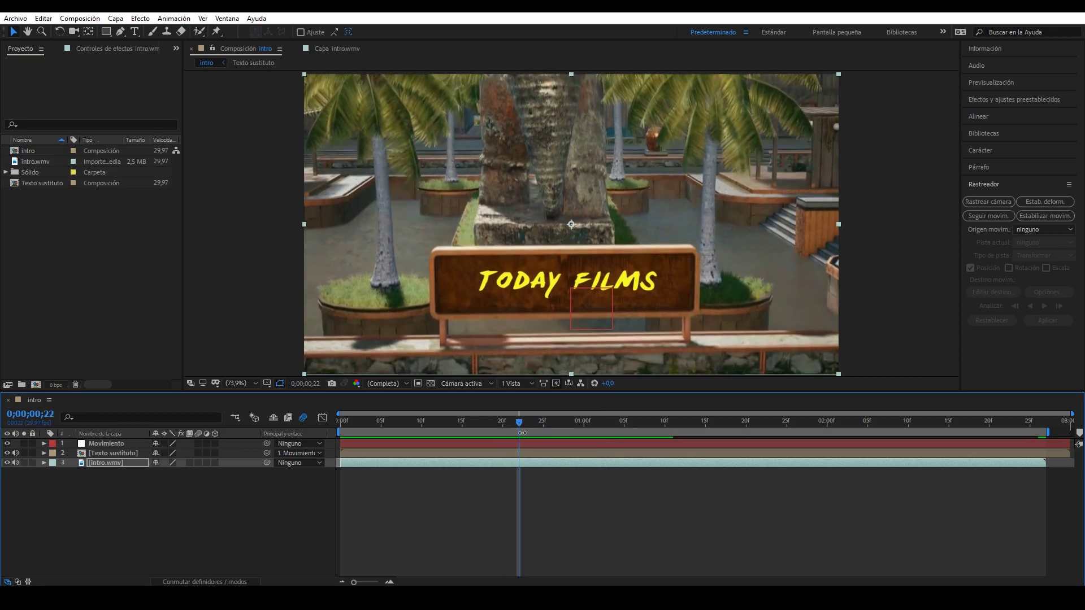
click(44, 444)
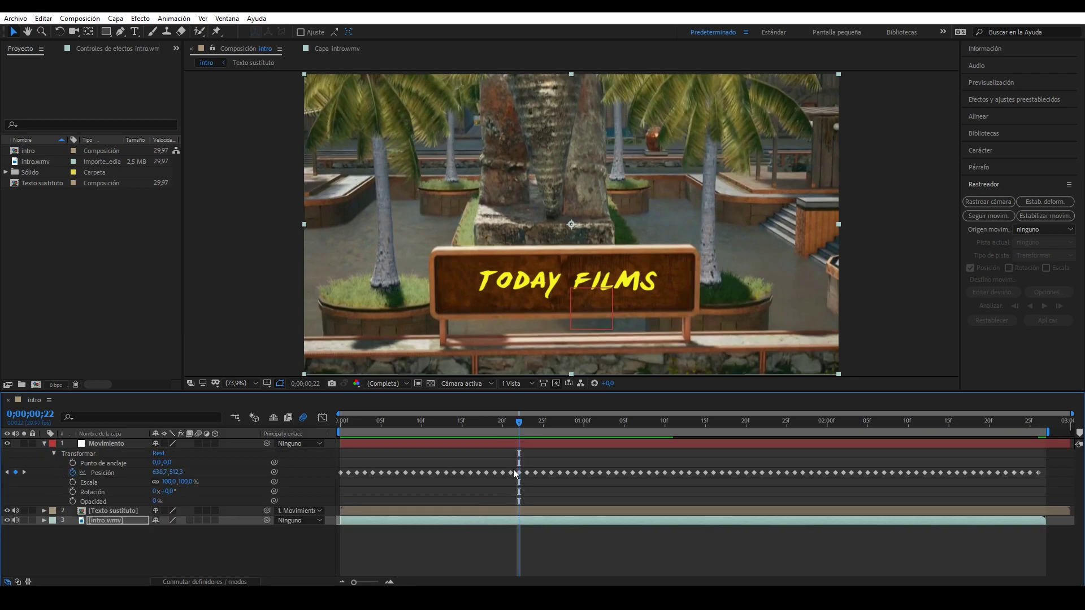
- Delete Movimiento's early Position keyframes and lower its Position Y at frames 21, 20 and 19
drag(512, 463, 317, 500)
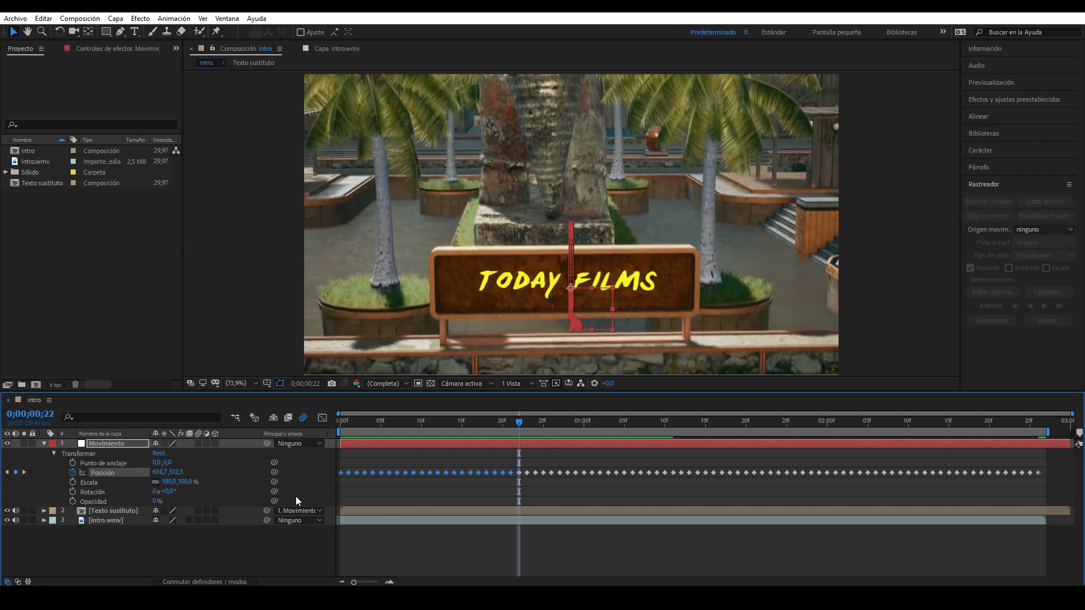
key(Delete)
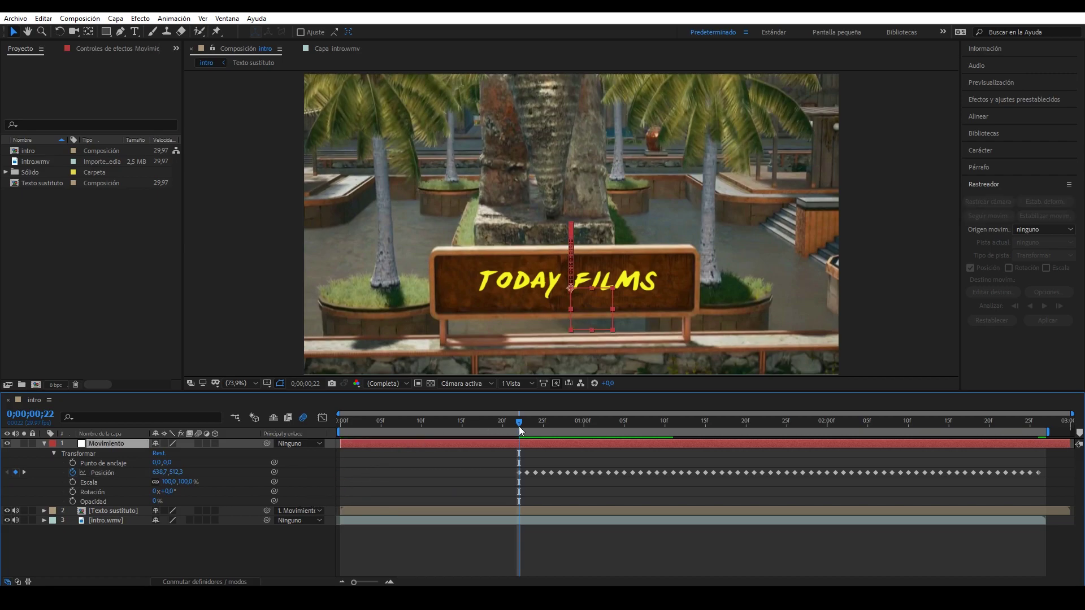
drag(519, 423, 511, 424)
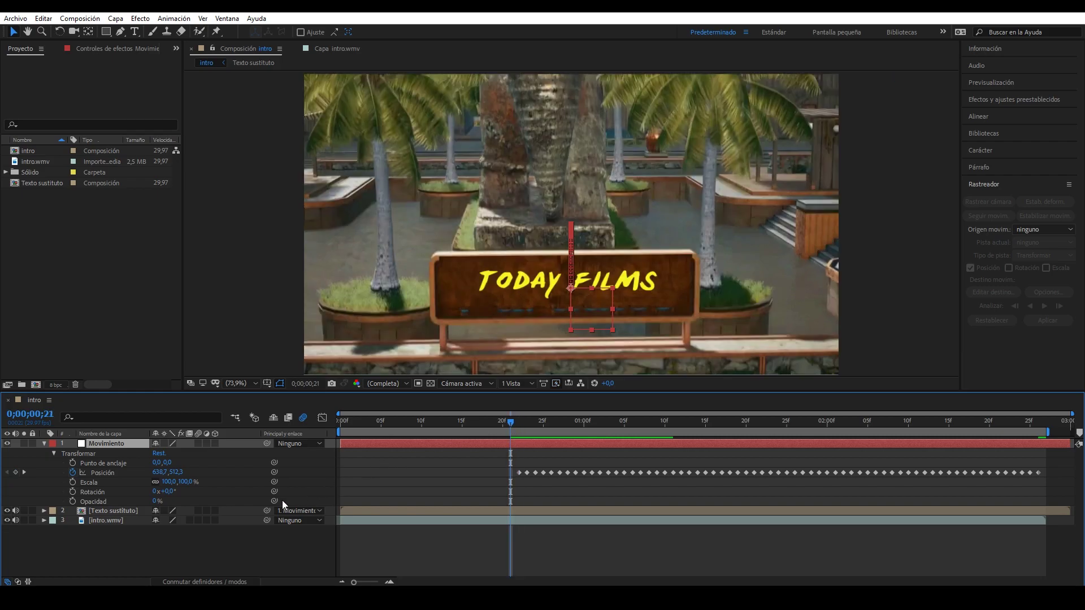
drag(175, 472, 181, 473)
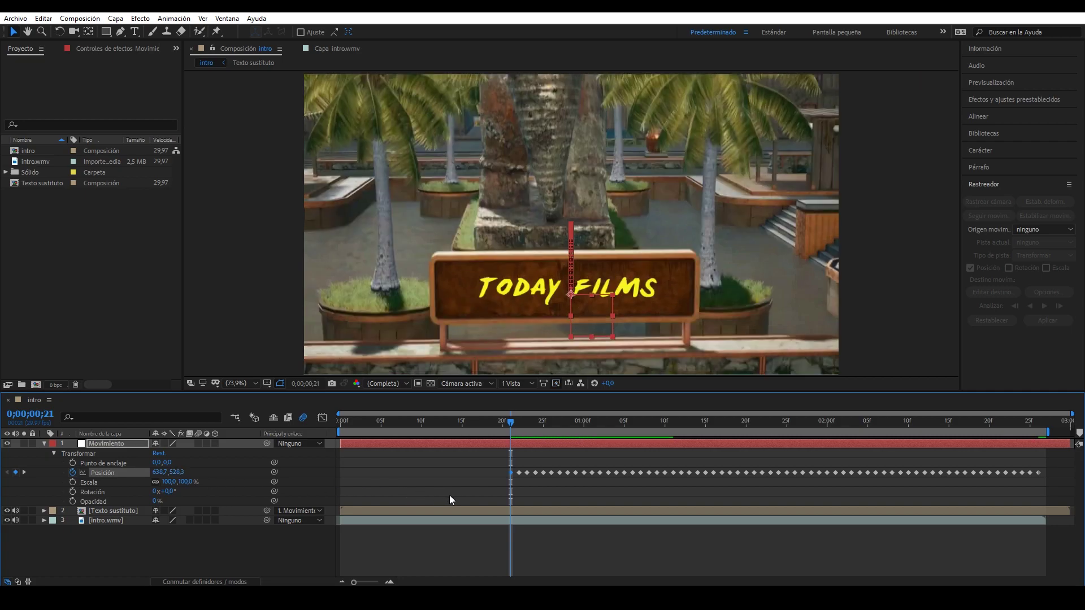
drag(509, 422, 501, 422)
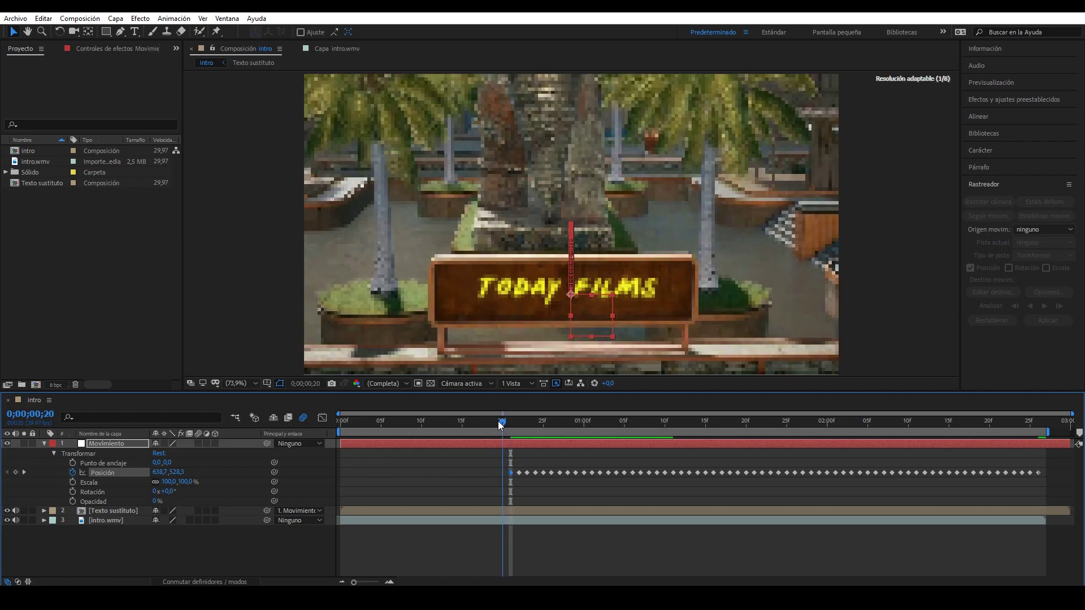
drag(177, 472, 186, 472)
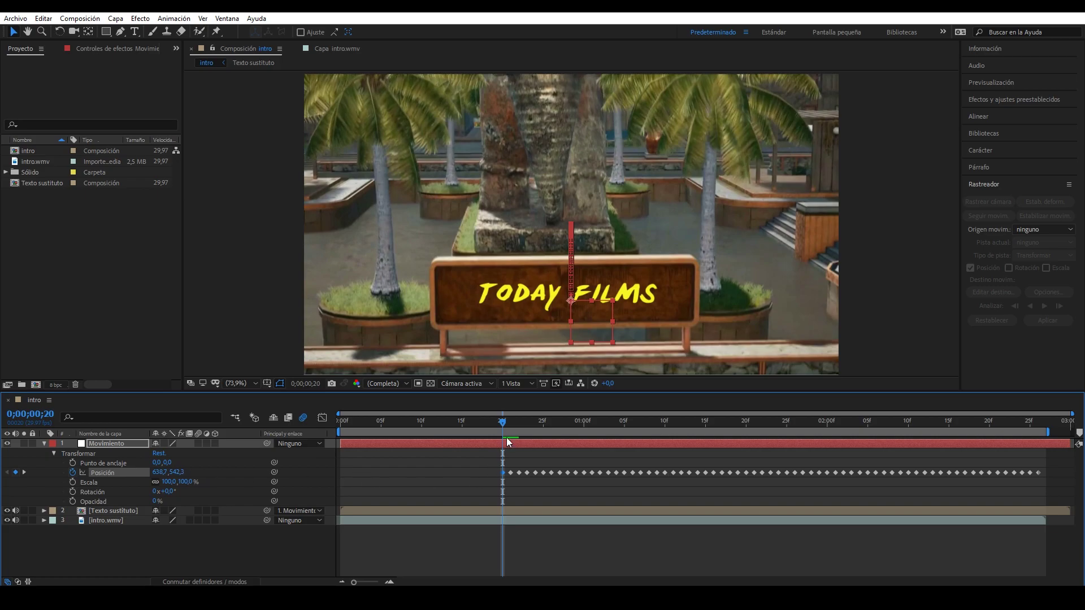
drag(502, 422, 495, 422)
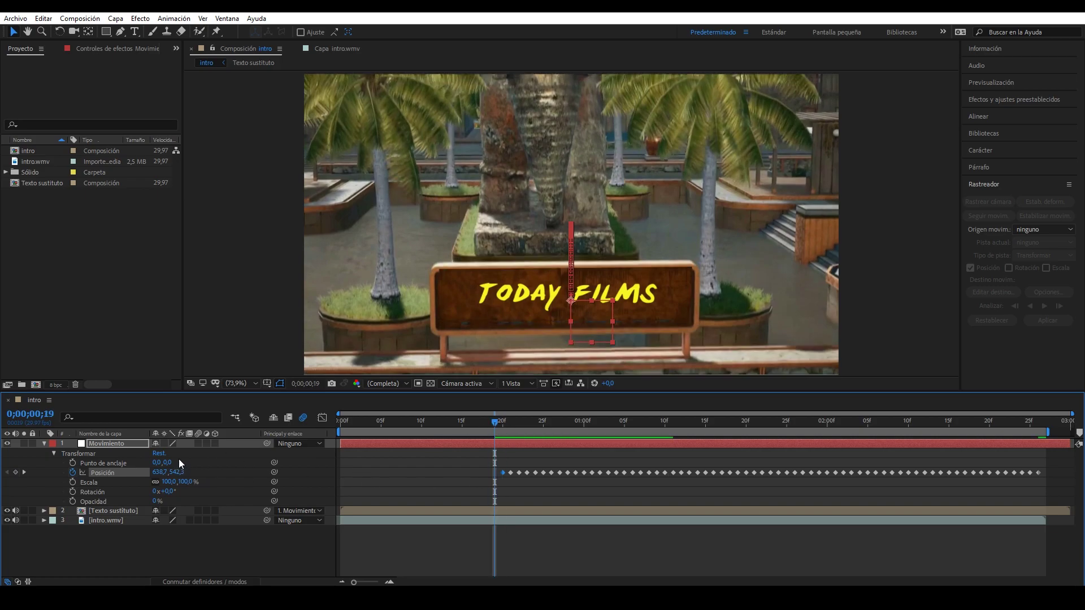
drag(173, 472, 180, 476)
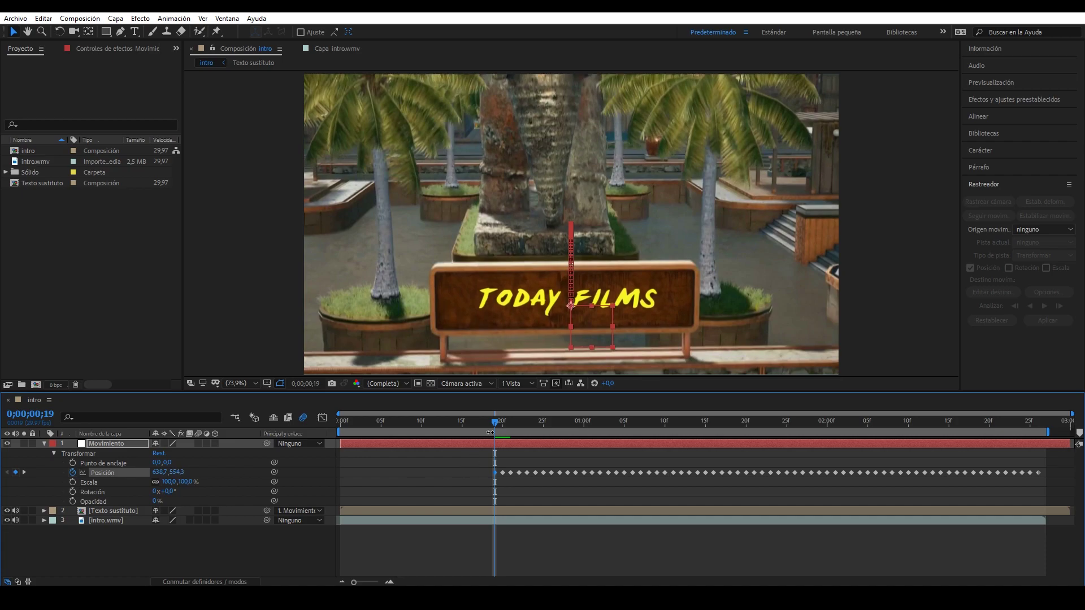
- Lower Movimiento's Position Y at frames 18, 17 and 16 to keep the text on the sign
click(484, 423)
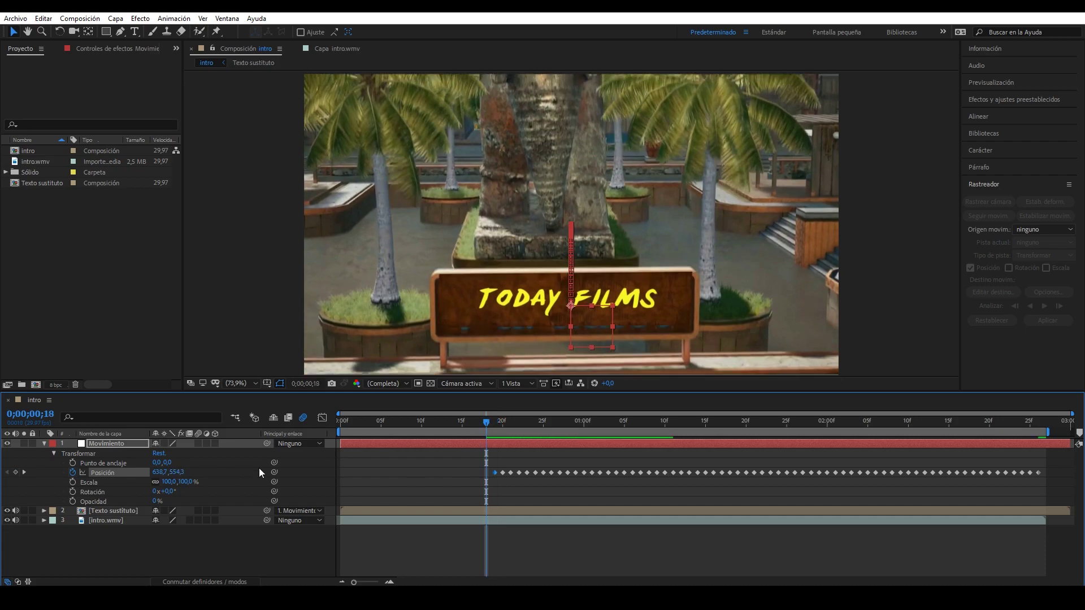
drag(176, 471, 183, 471)
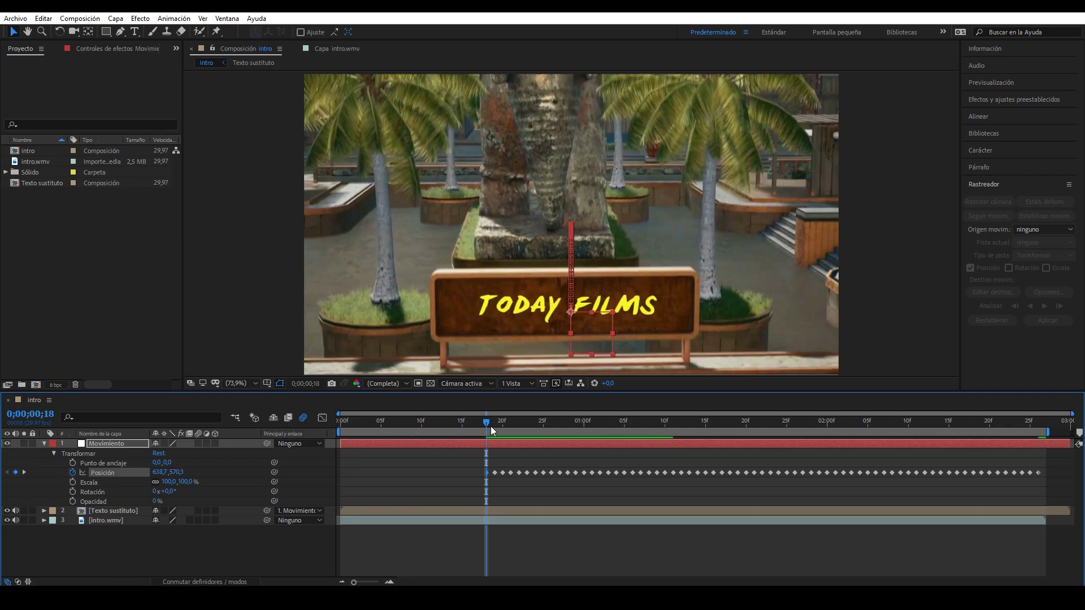
drag(487, 424, 478, 425)
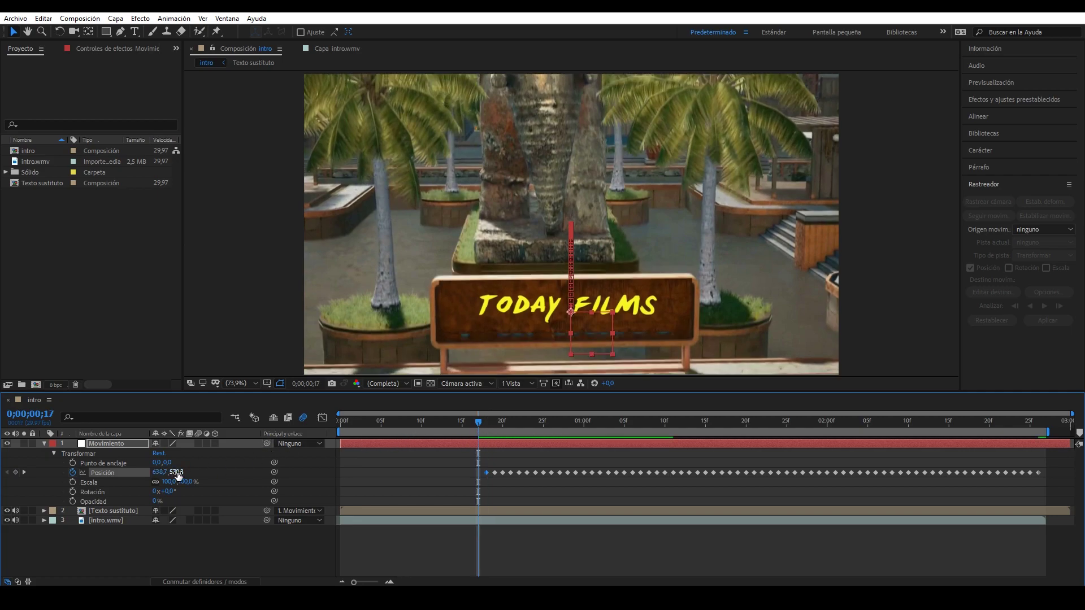
drag(177, 472, 188, 473)
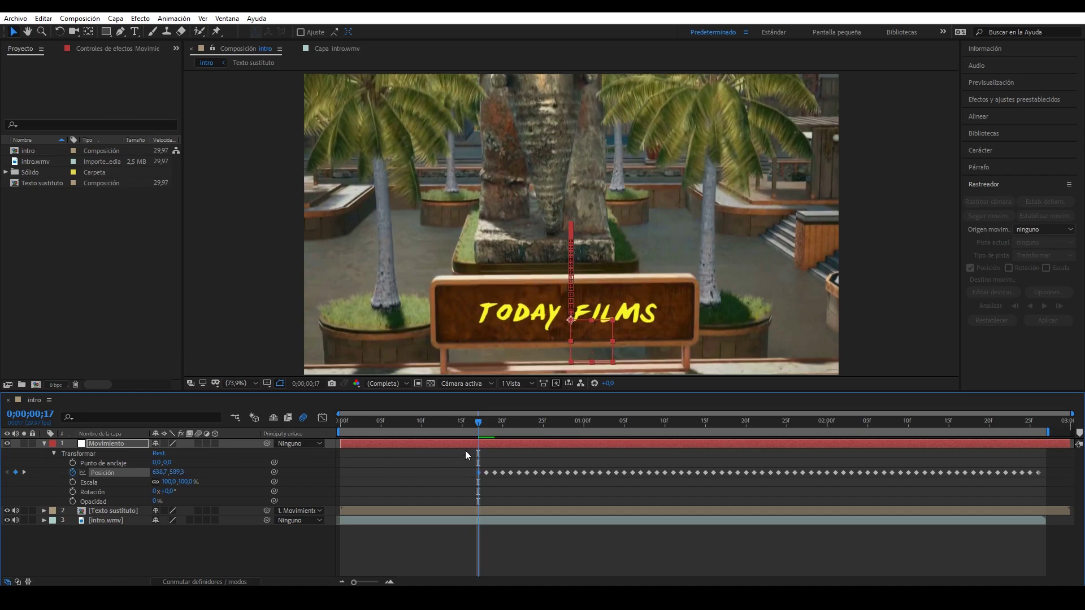
drag(479, 421, 469, 421)
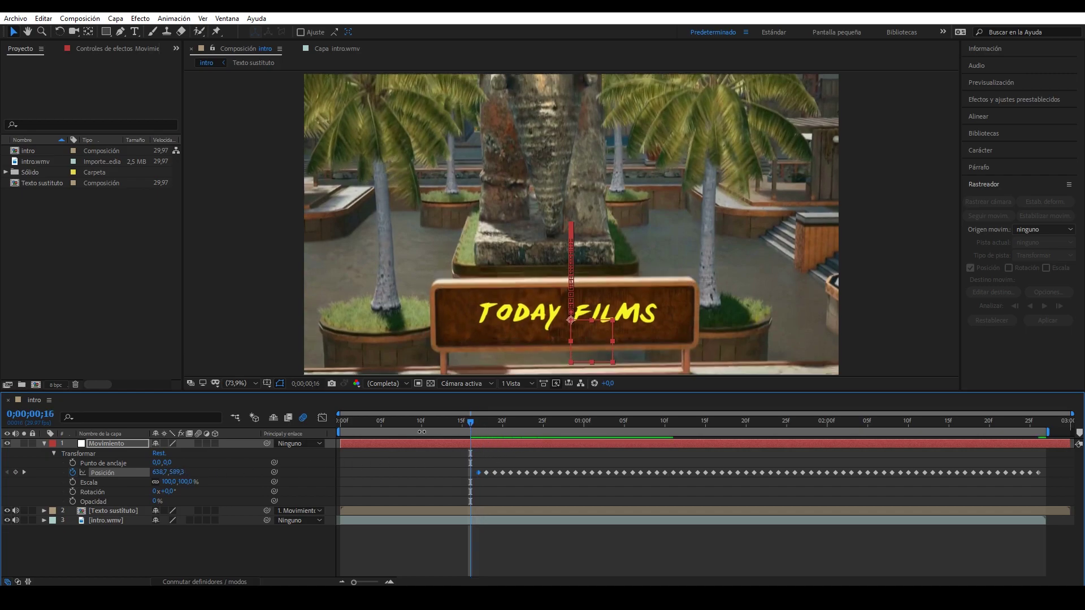
drag(176, 472, 178, 472)
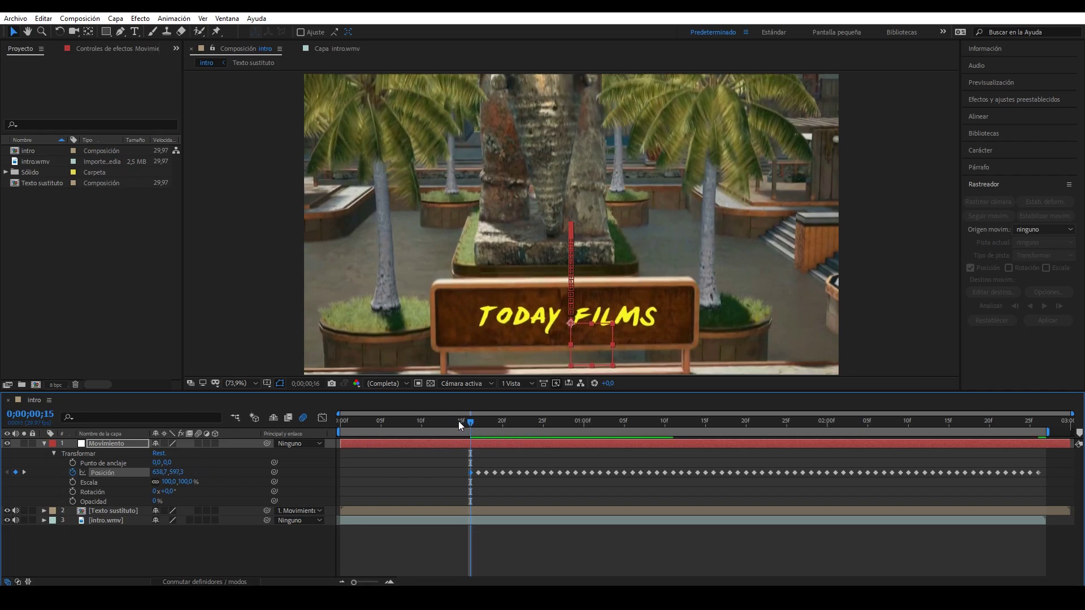
- Key Movimiento's Position Y at frame 7 with the text below frame, then frames 8 and 9
click(451, 423)
drag(453, 422, 396, 428)
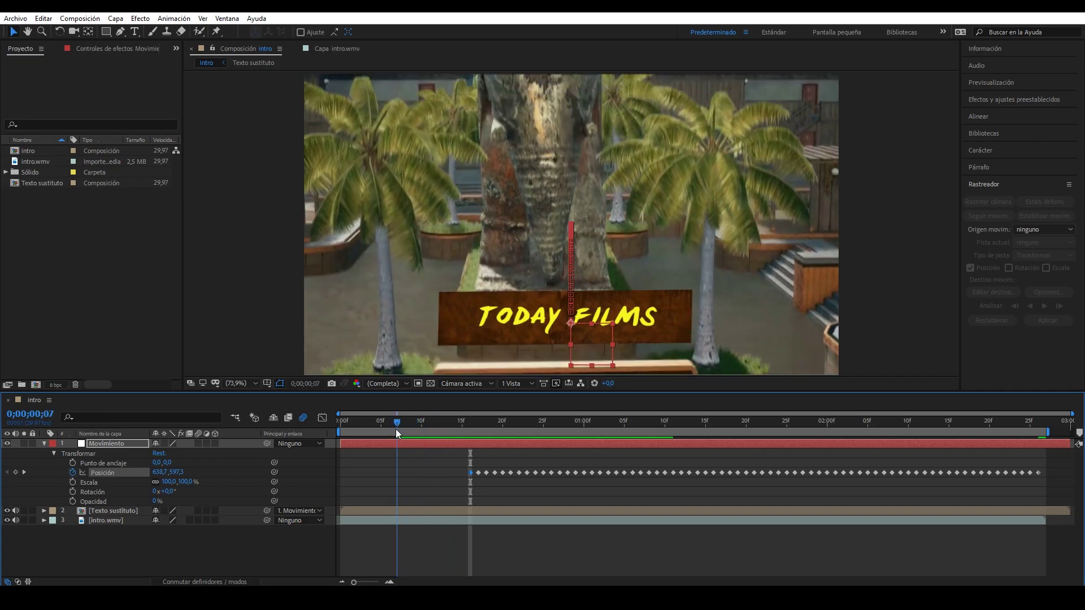
drag(178, 473, 260, 501)
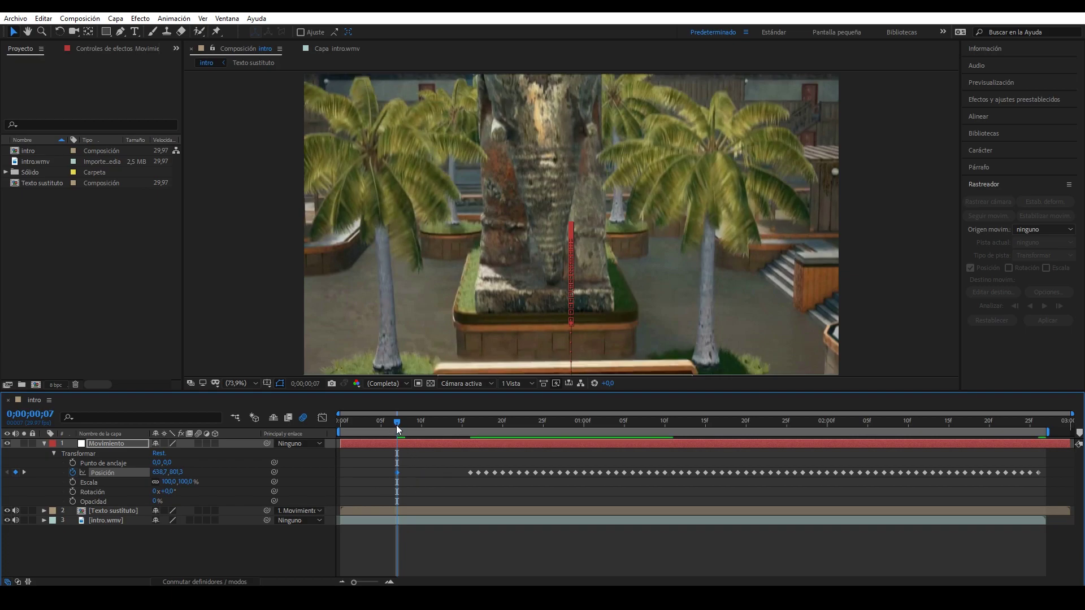
drag(397, 422, 404, 423)
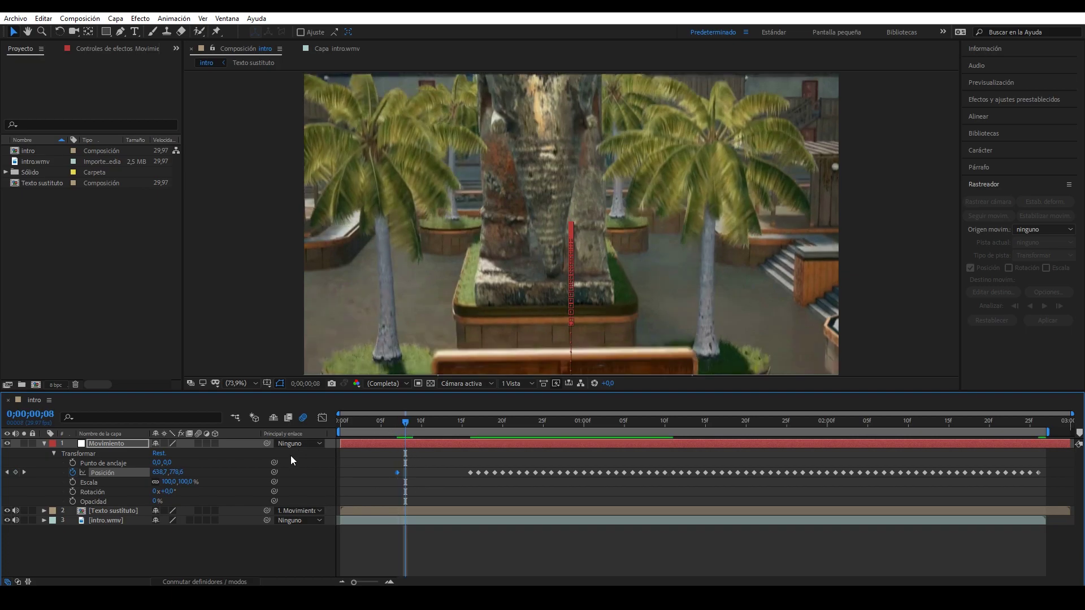
drag(177, 472, 170, 470)
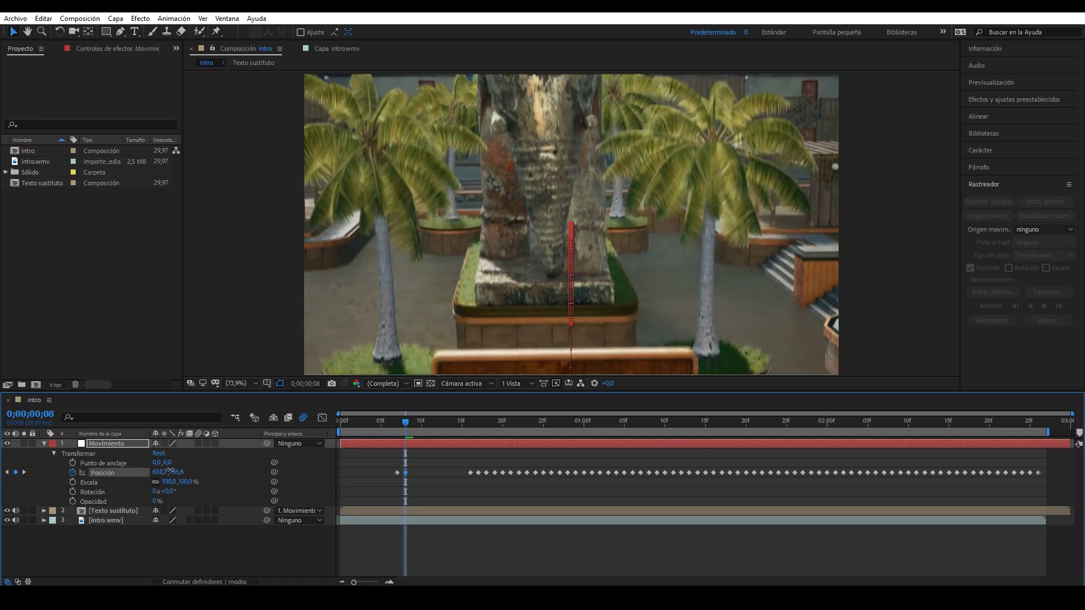
click(413, 422)
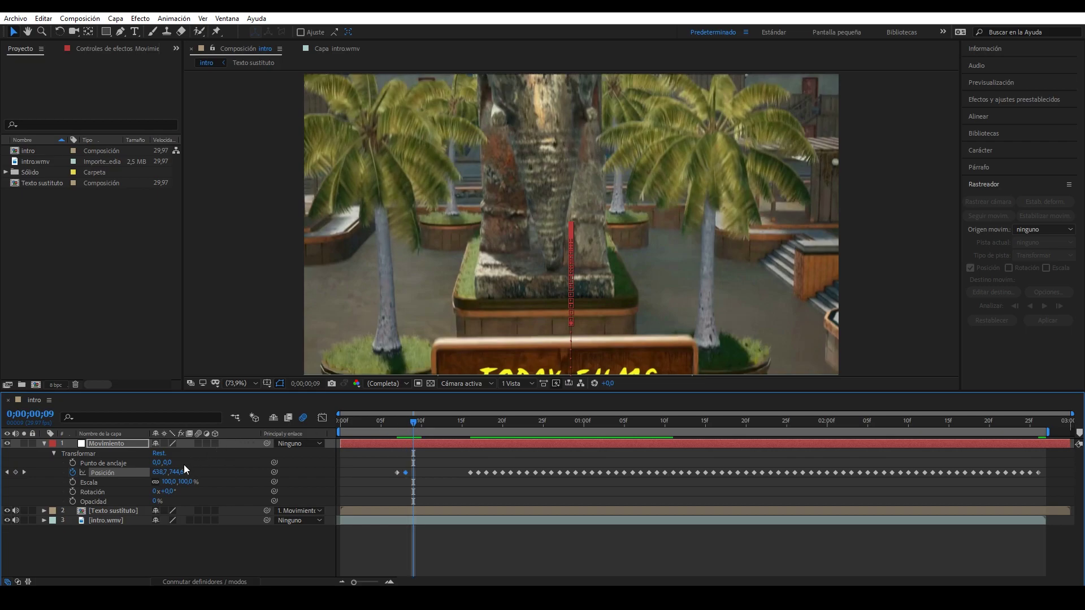
drag(177, 472, 173, 470)
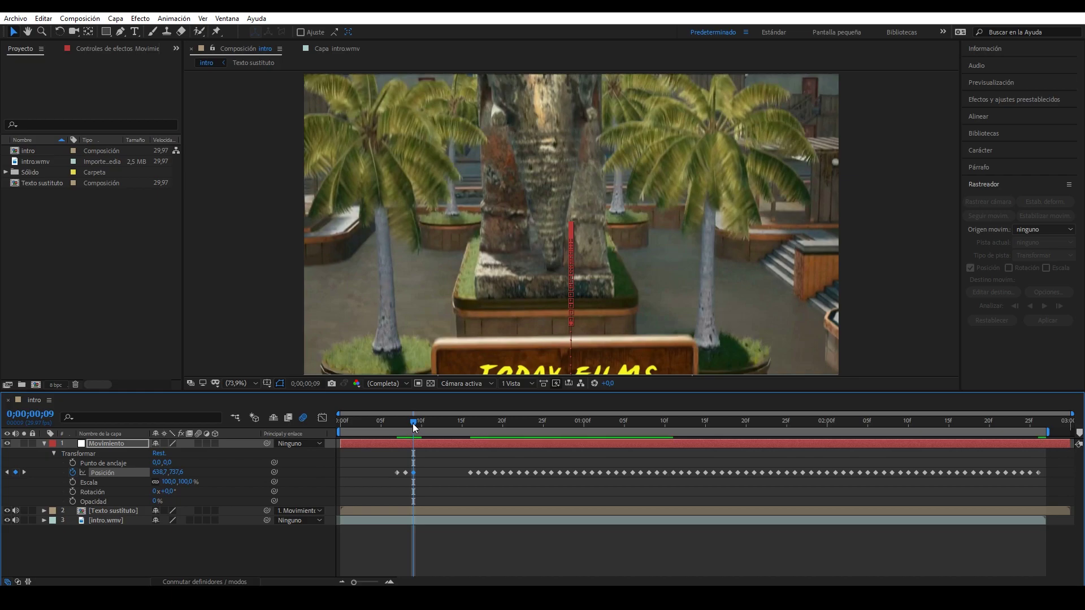
- Key Position Y at frames 11 and 13, then preview the shot with the tracked text
drag(415, 422, 430, 426)
drag(174, 472, 167, 470)
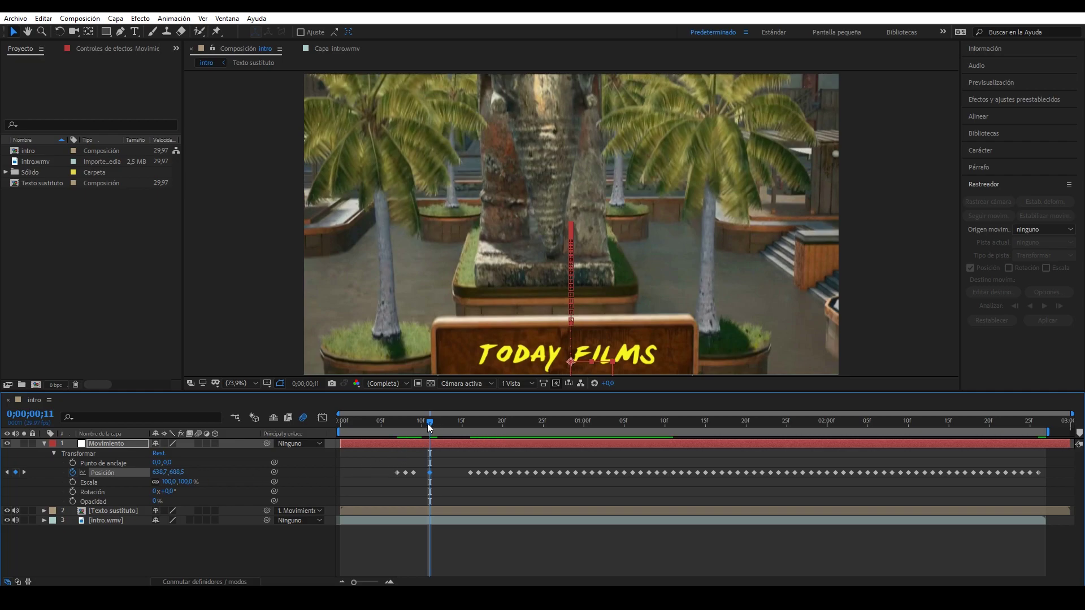
drag(428, 422, 433, 424)
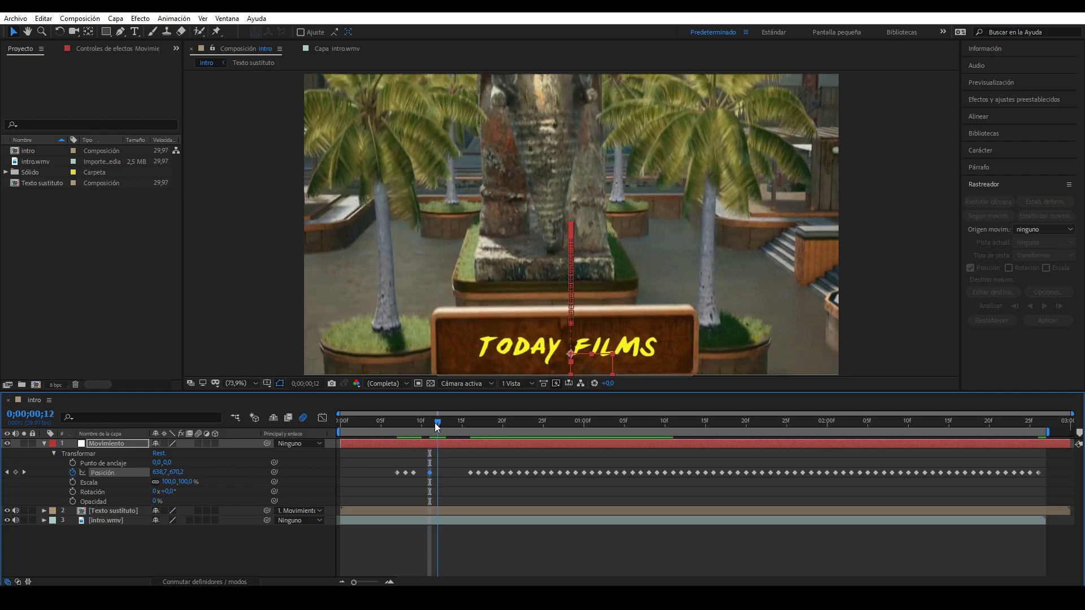
drag(437, 424, 445, 428)
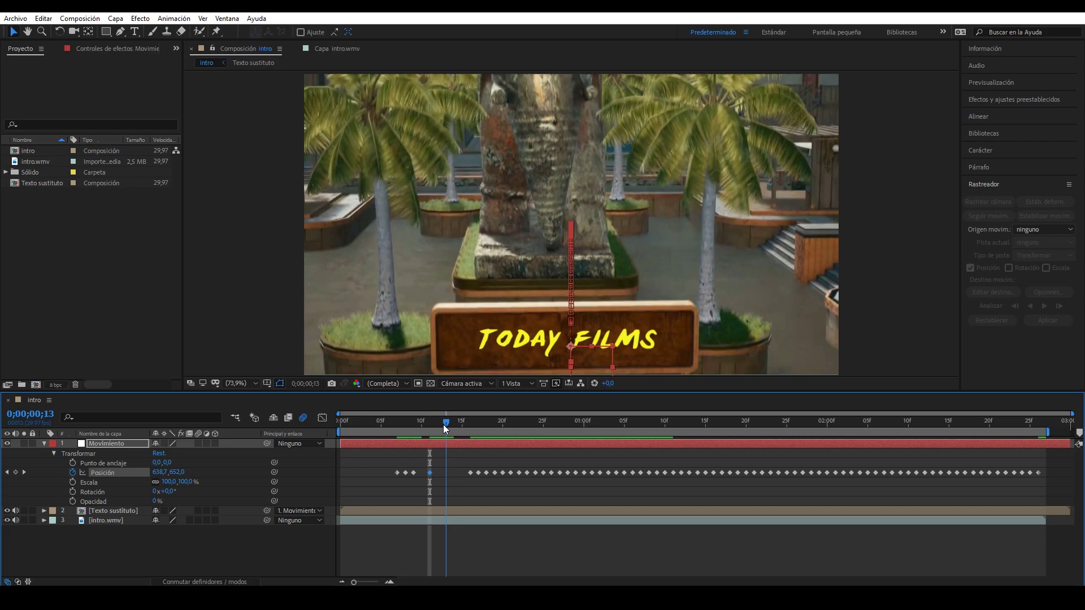
drag(179, 471, 173, 472)
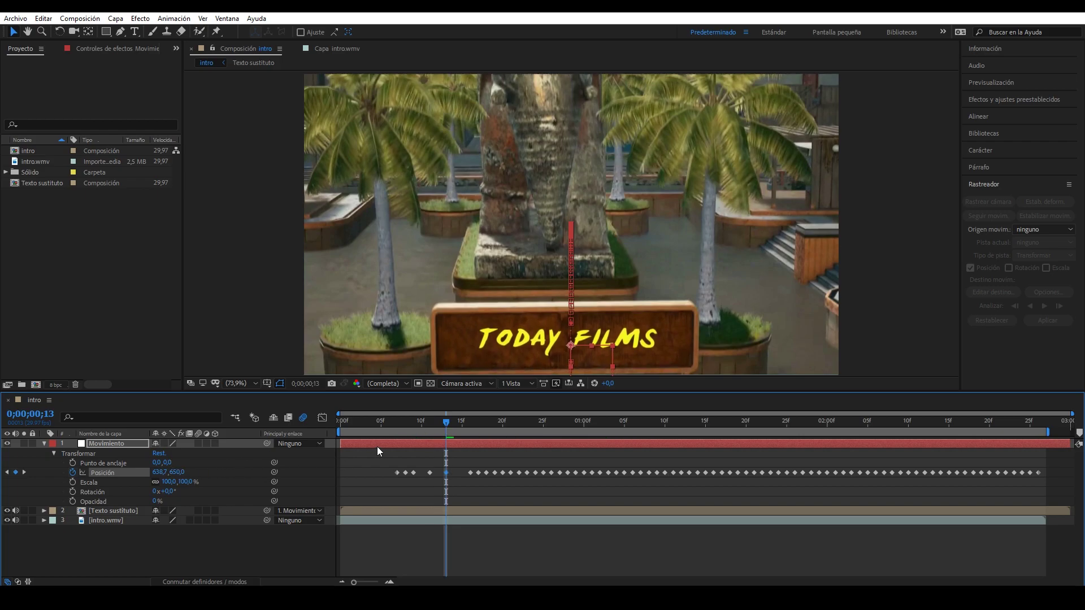
mouse_move(446, 422)
mouse_down()
mouse_move(485, 428)
mouse_move(334, 428)
mouse_up()
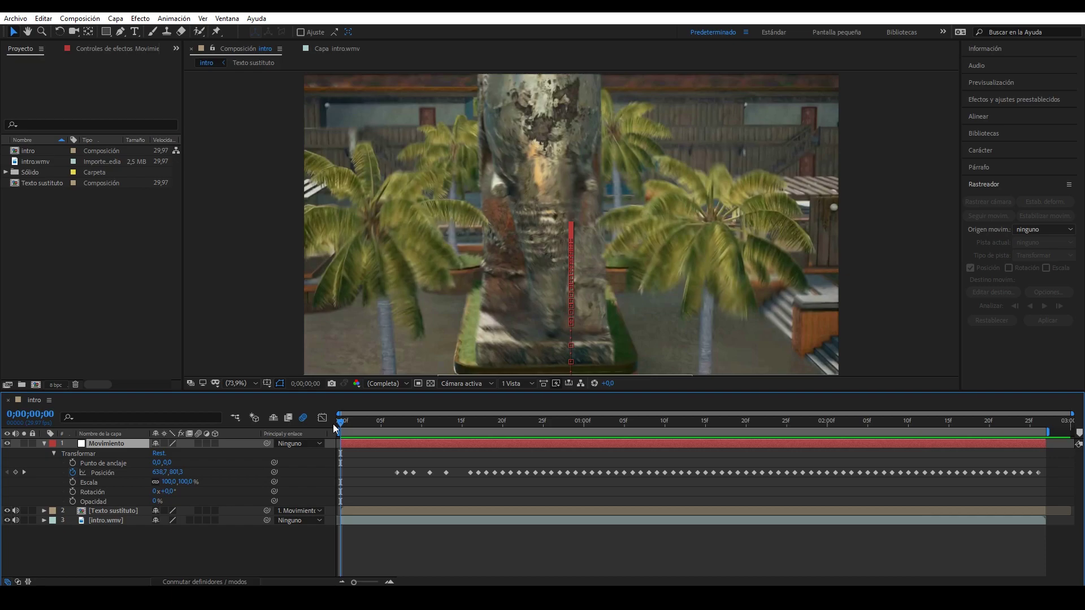
key(space)
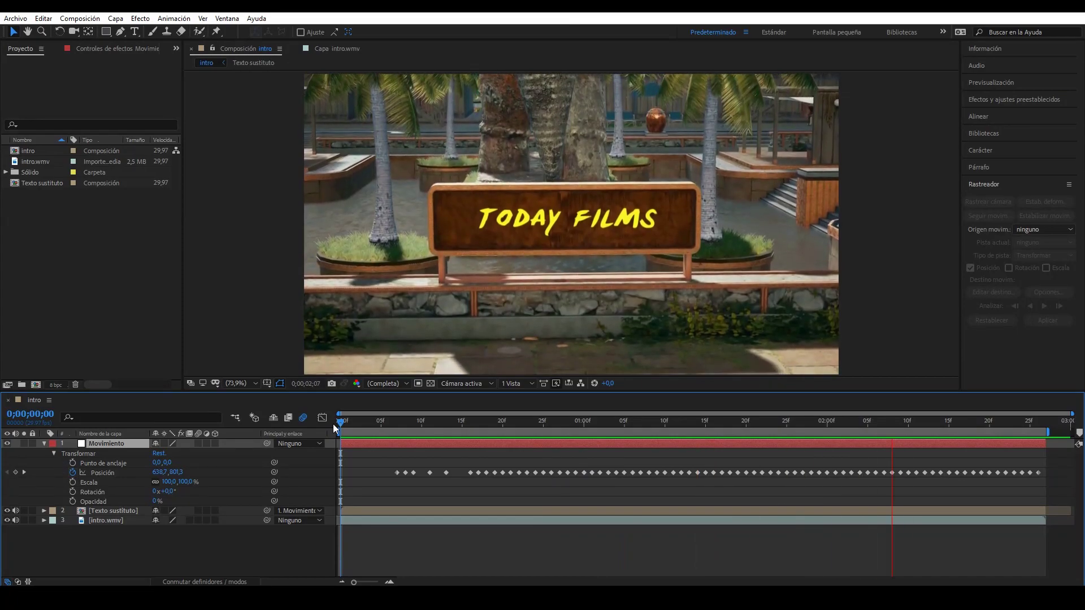
key(space)
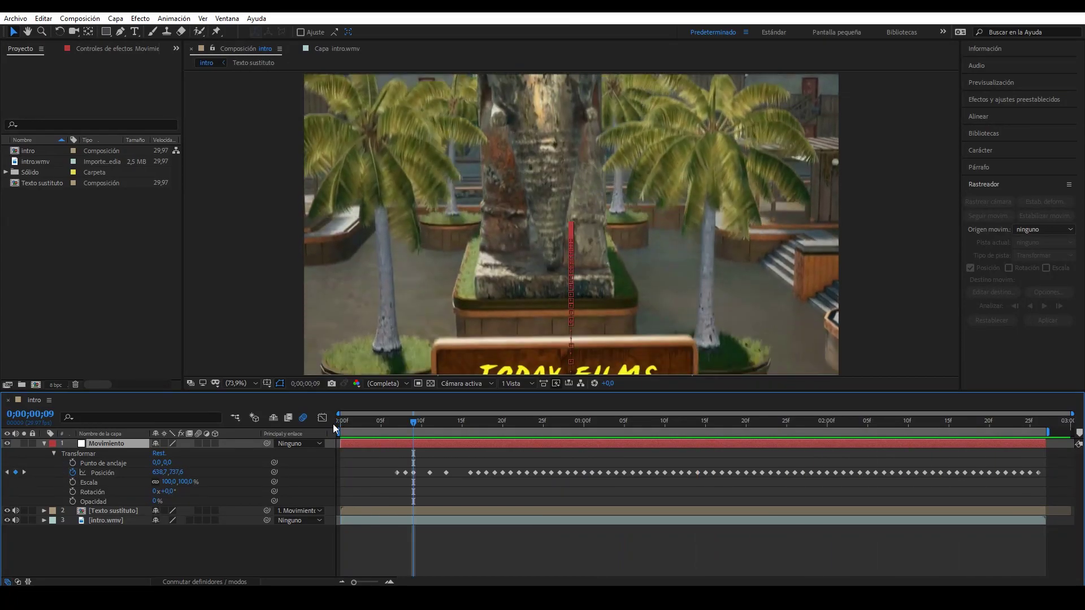